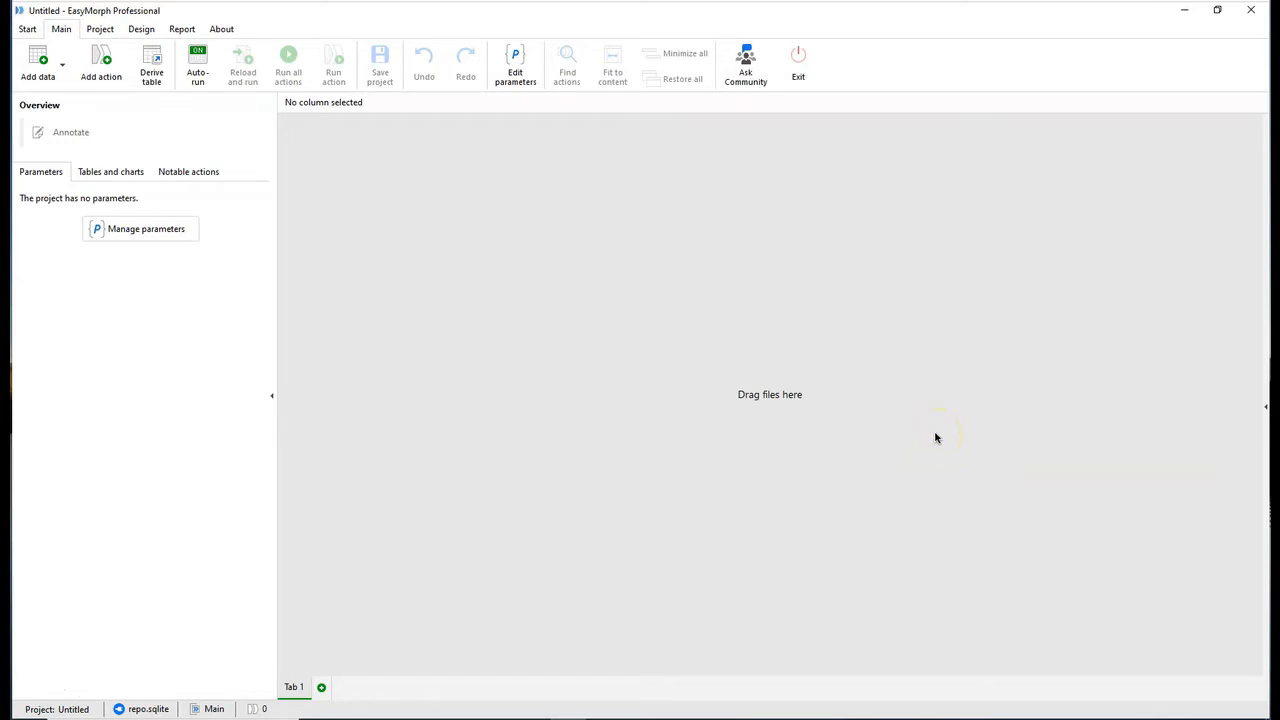
Step: Import estados.csv from the Inc5000 folder as a delimited text file
left_click(53, 65)
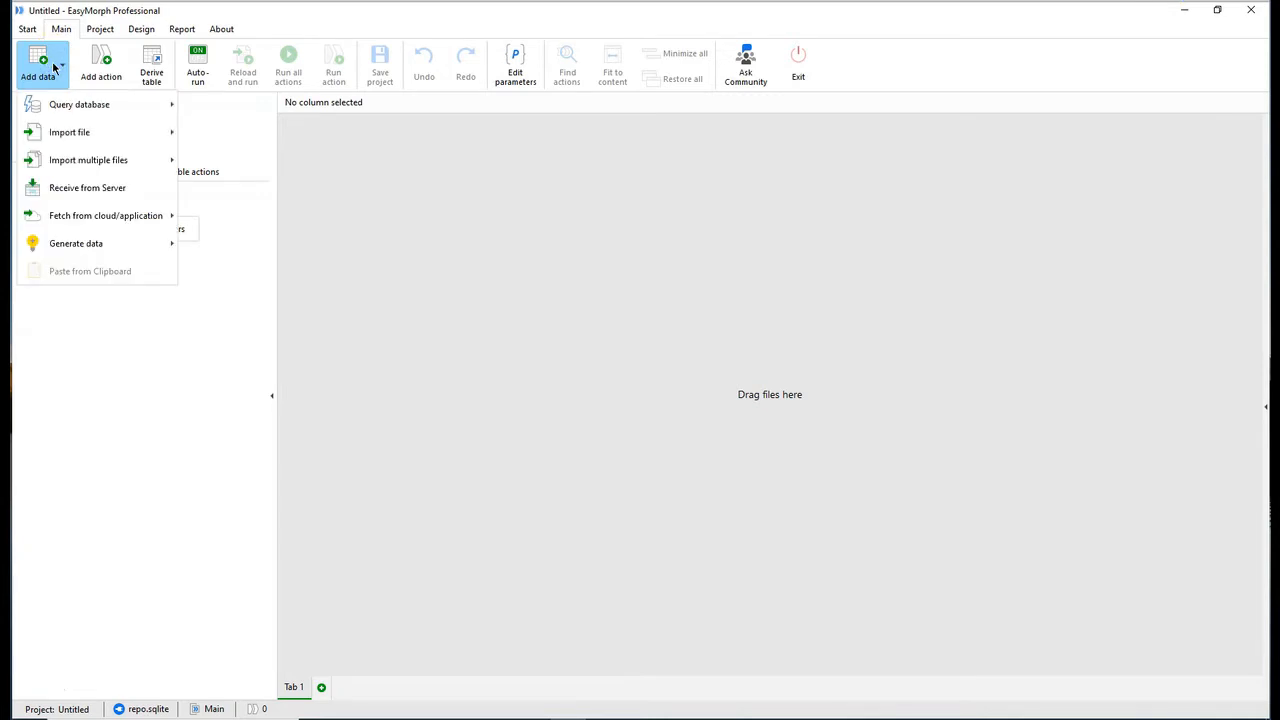
left_click(57, 106)
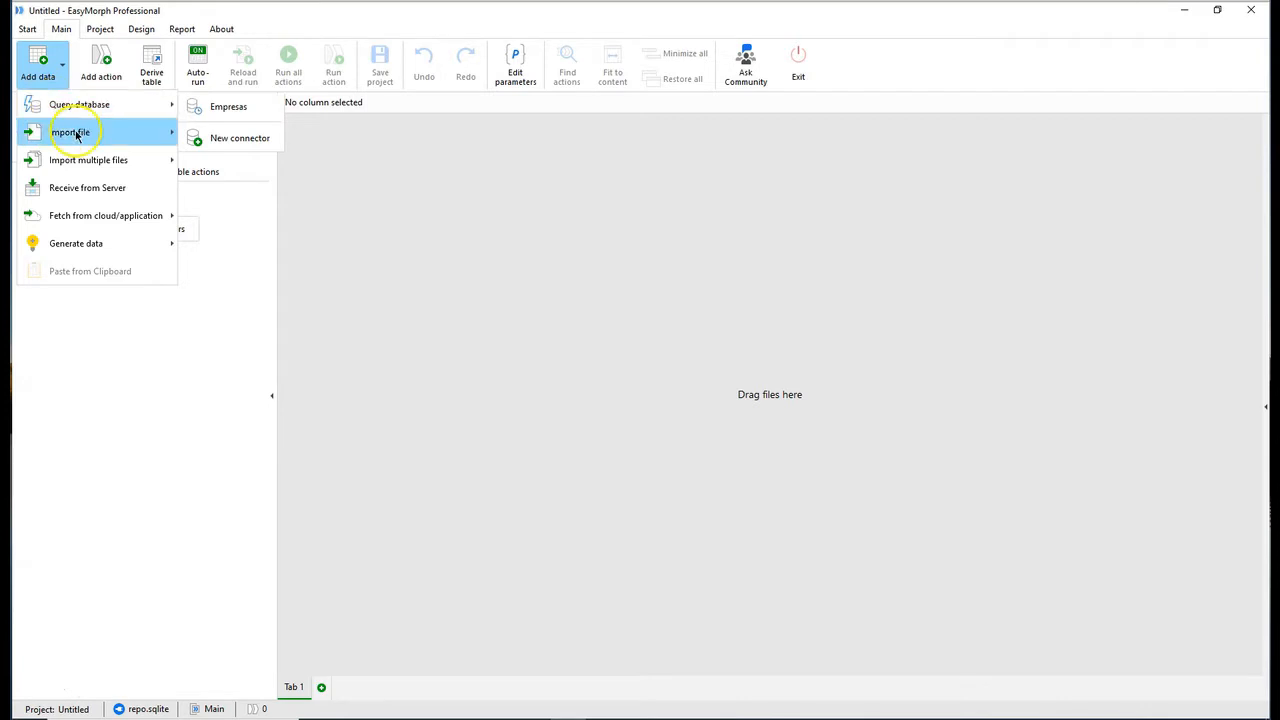
left_click(74, 133)
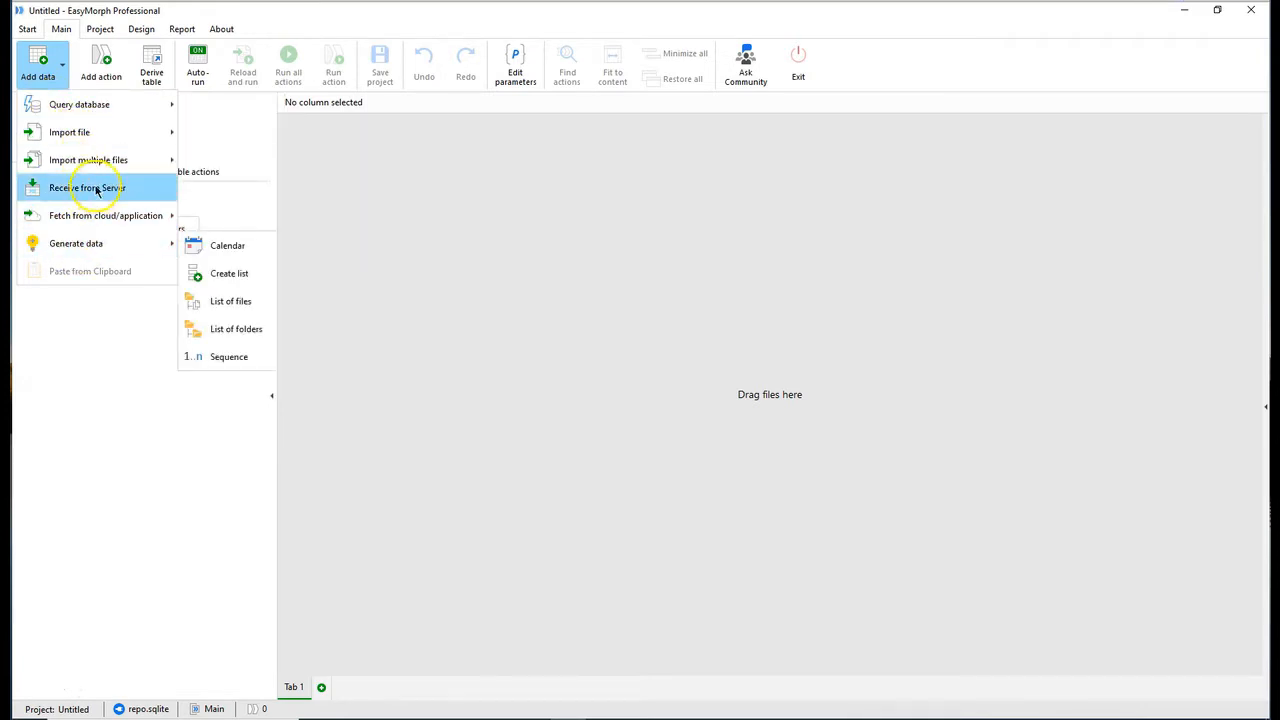
mouse_move(117, 140)
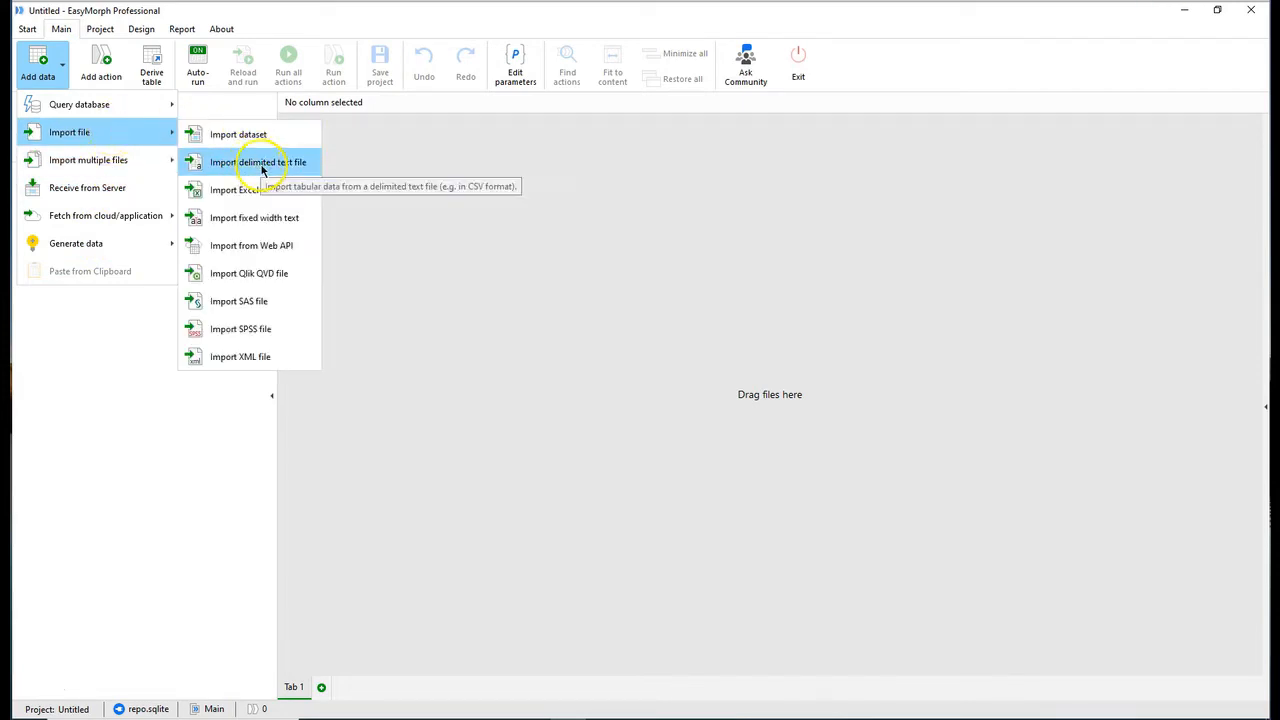
left_click(257, 164)
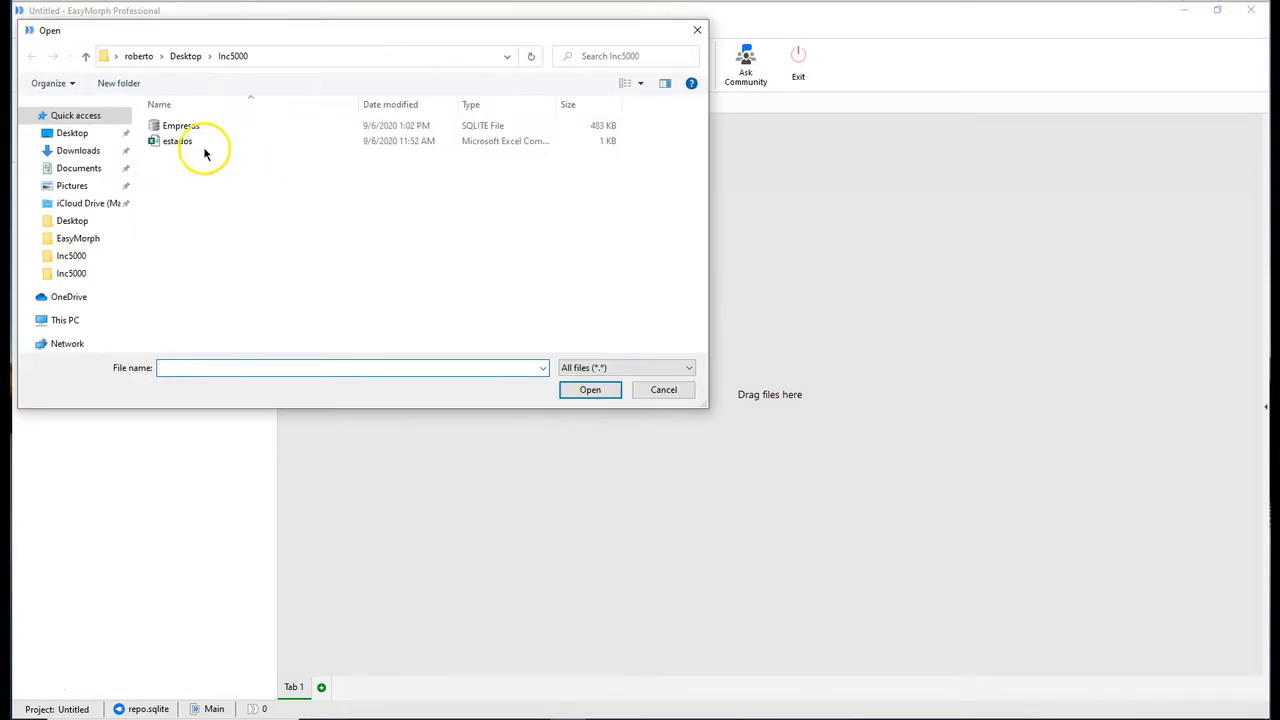
left_click(200, 143)
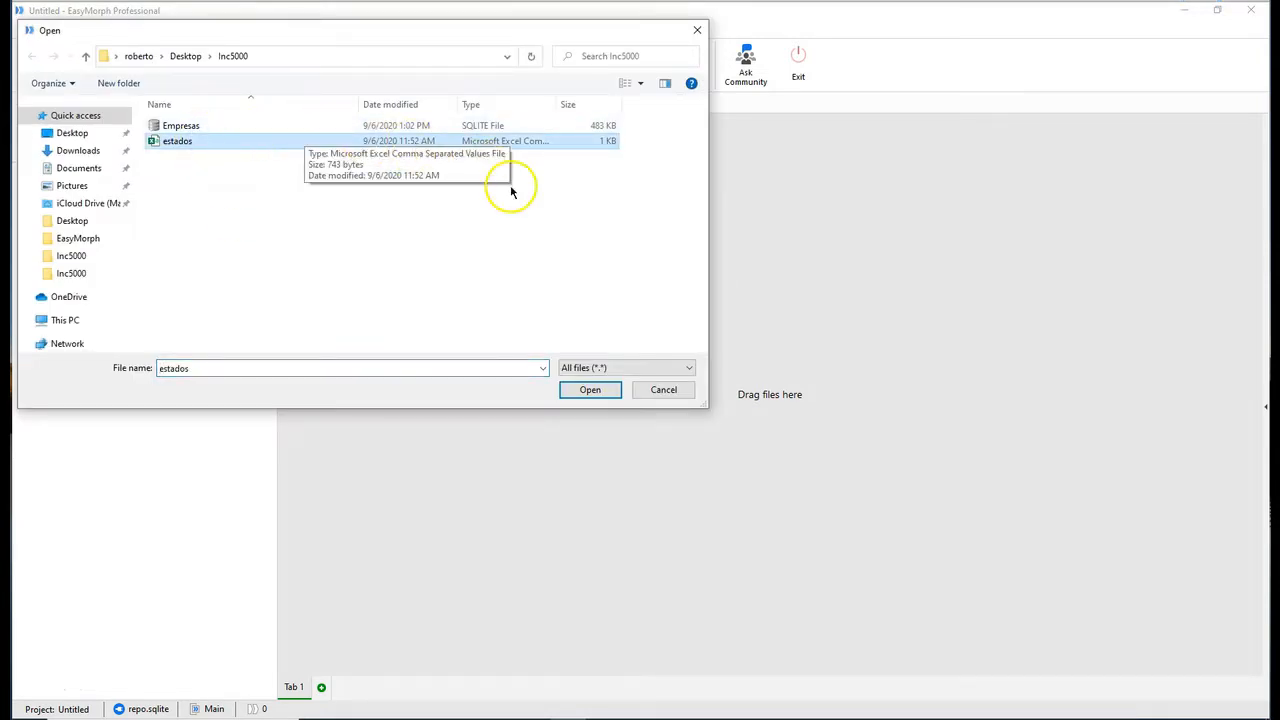
left_click(590, 390)
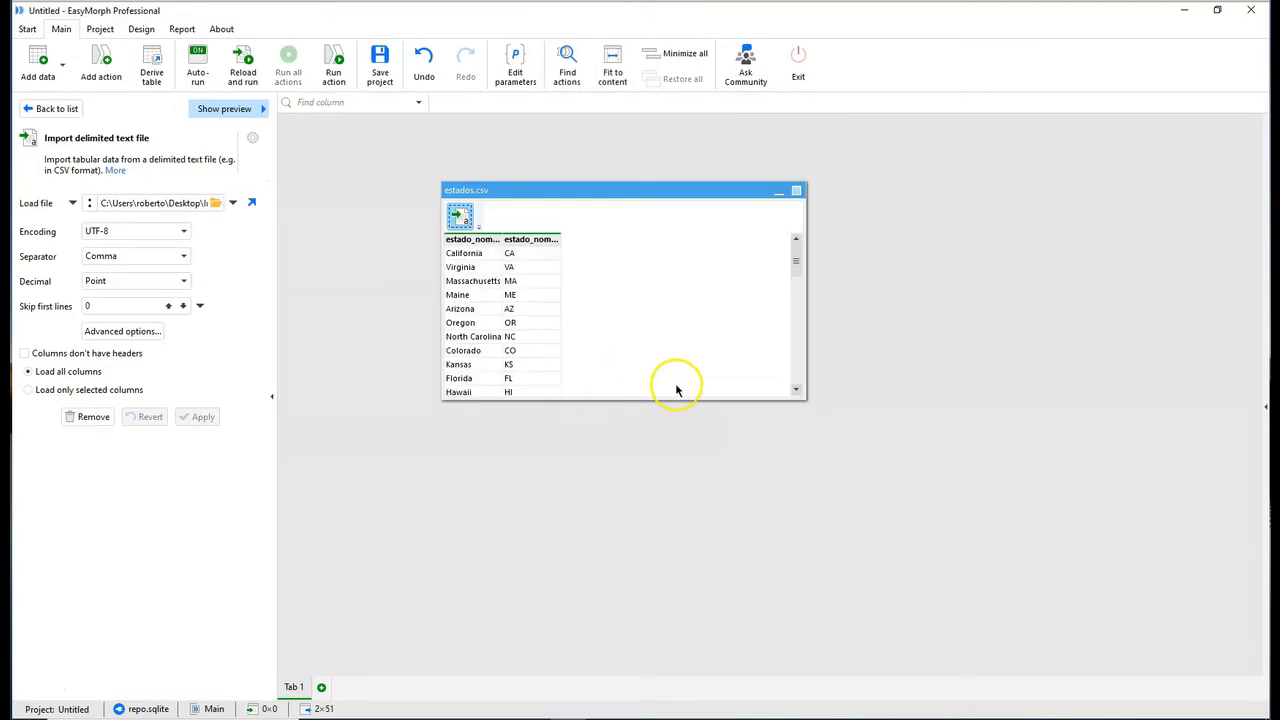
Step: Widen the estados.csv table's columns to fit their full names, and fit the taller table into the workspace's upper-left corner
left_click_drag(802, 396, 848, 620)
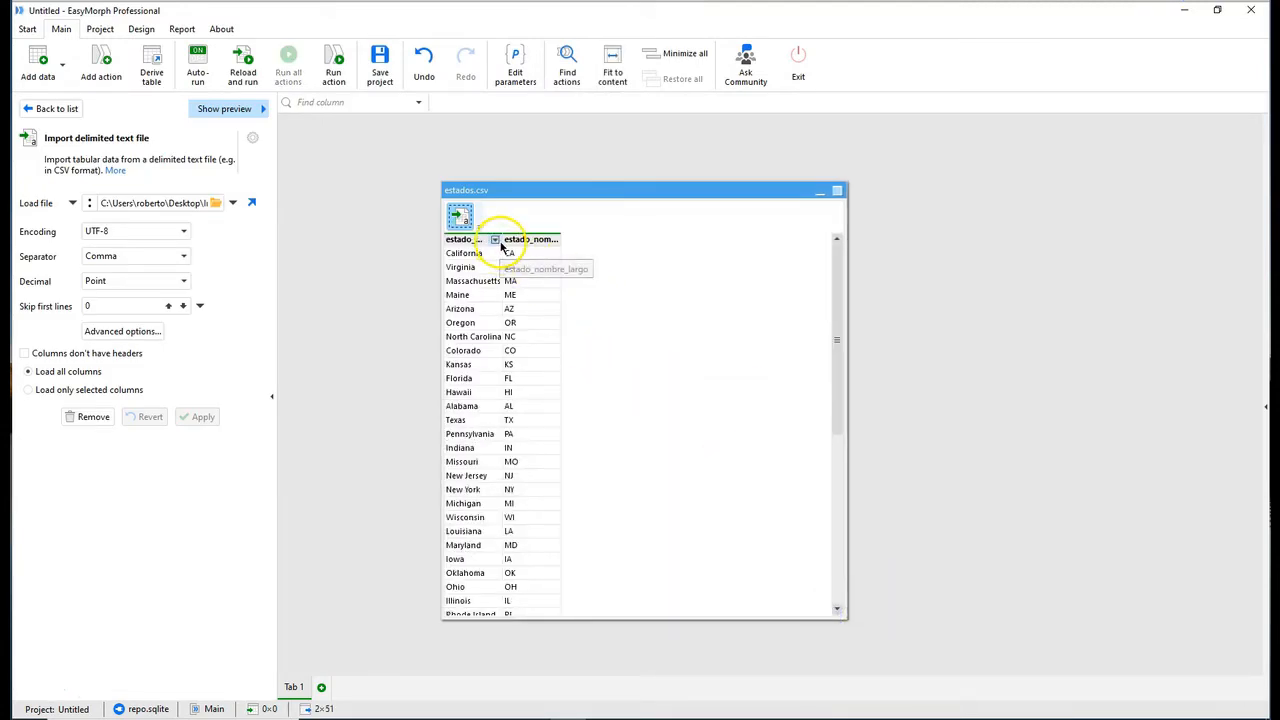
left_click_drag(500, 240, 634, 242)
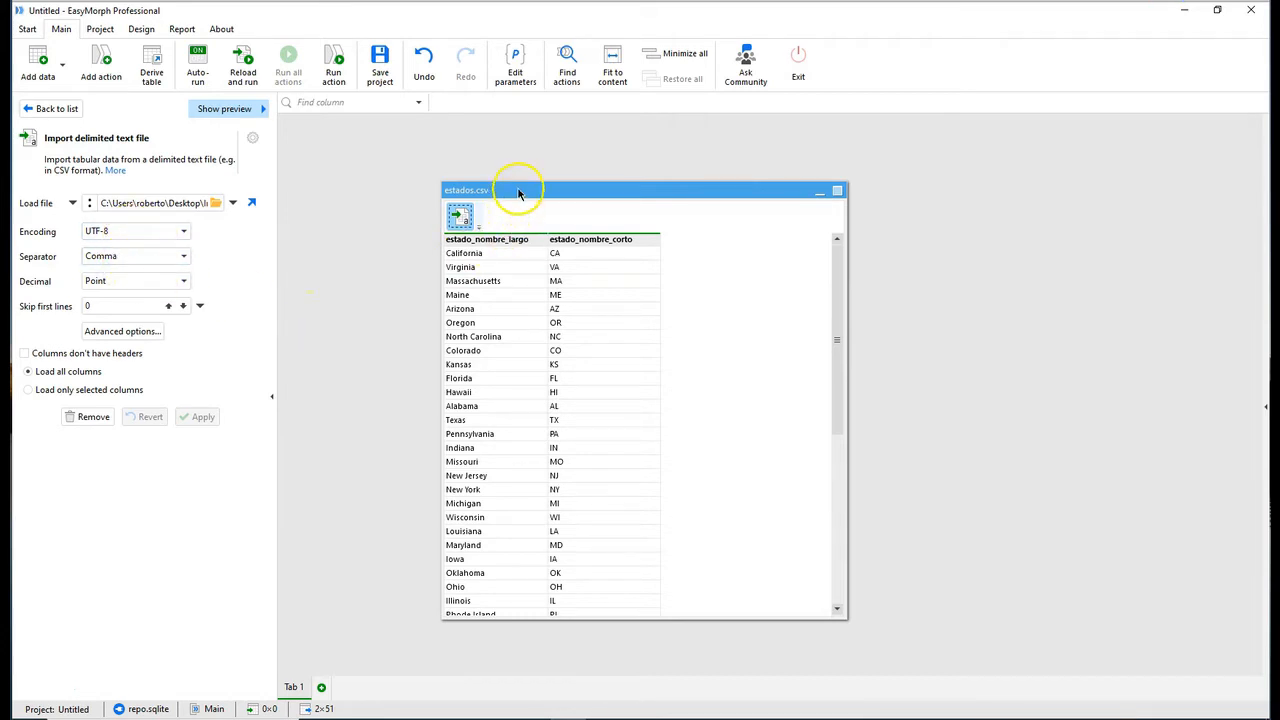
left_click_drag(517, 191, 409, 186)
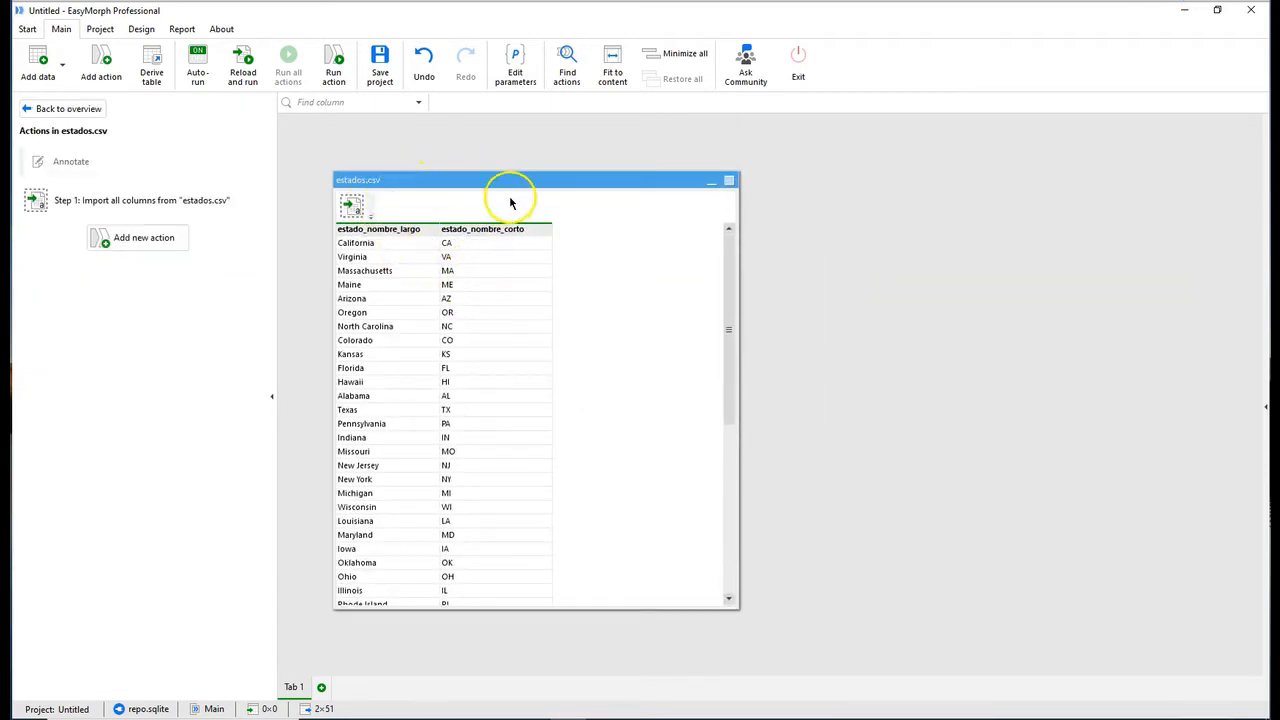
left_click_drag(537, 180, 496, 137)
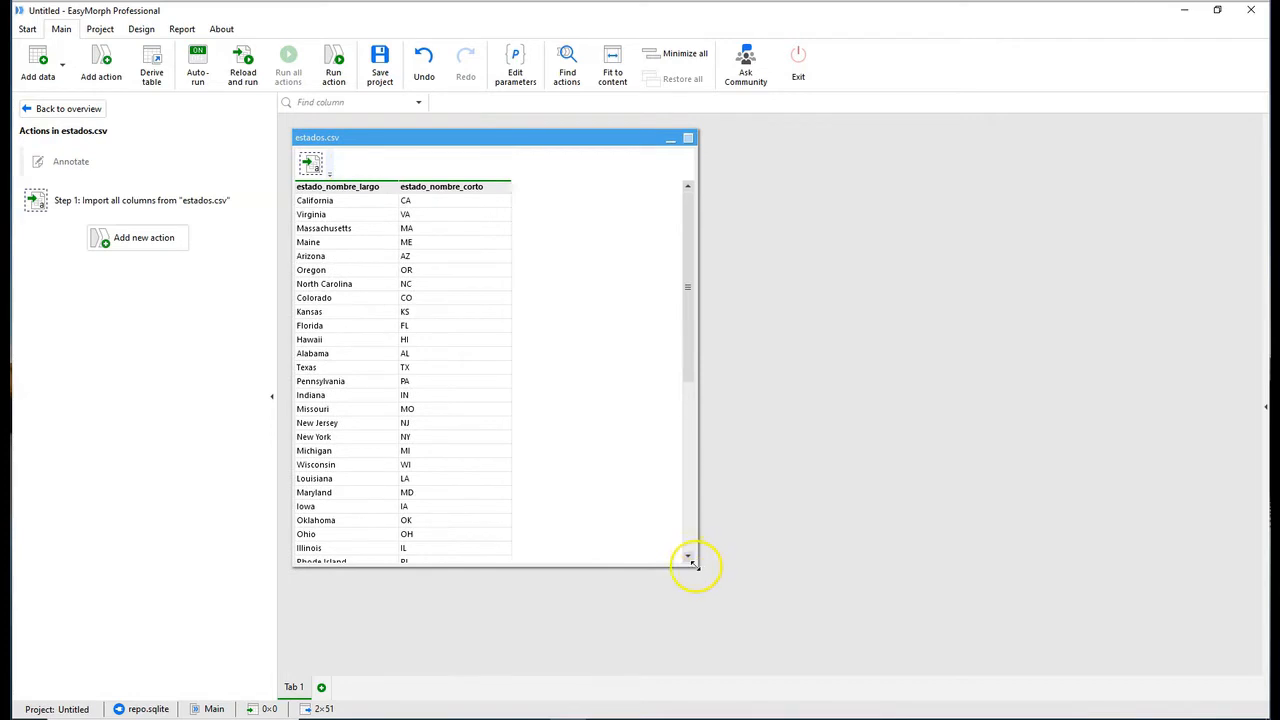
left_click_drag(694, 566, 549, 583)
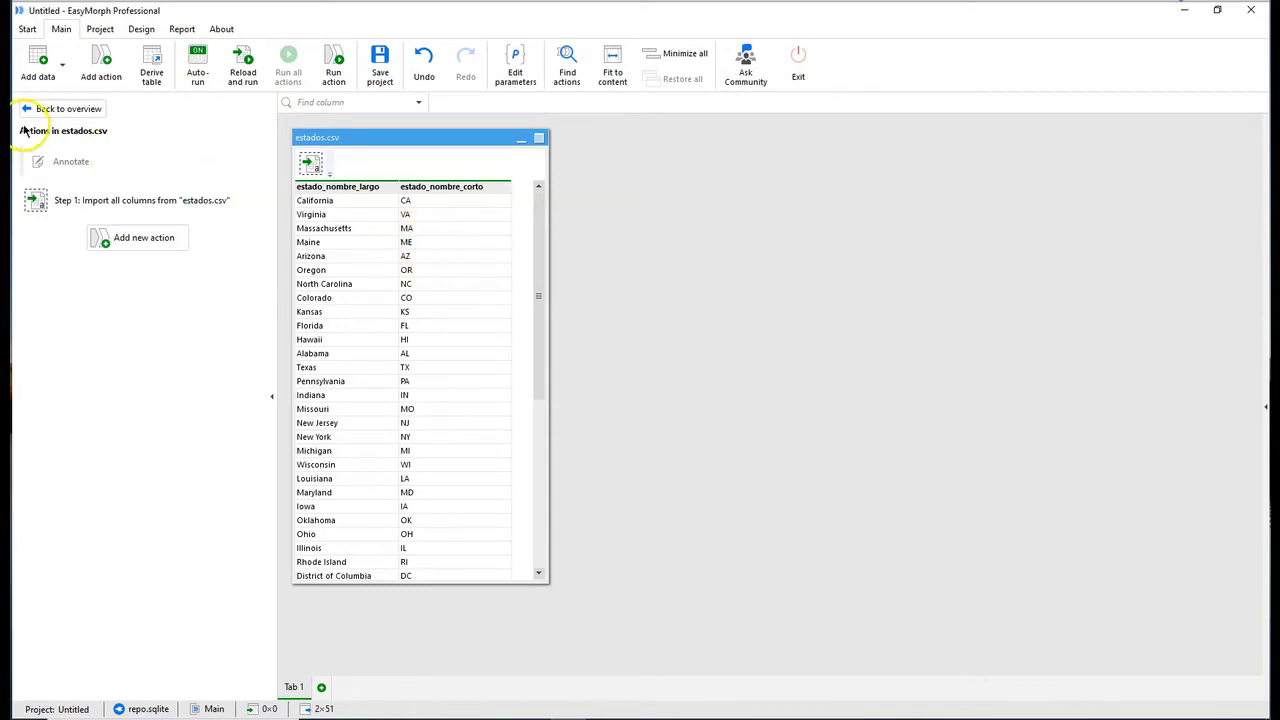
Step: Start a new shared SQLite connector in the Connector Manager
left_click(27, 29)
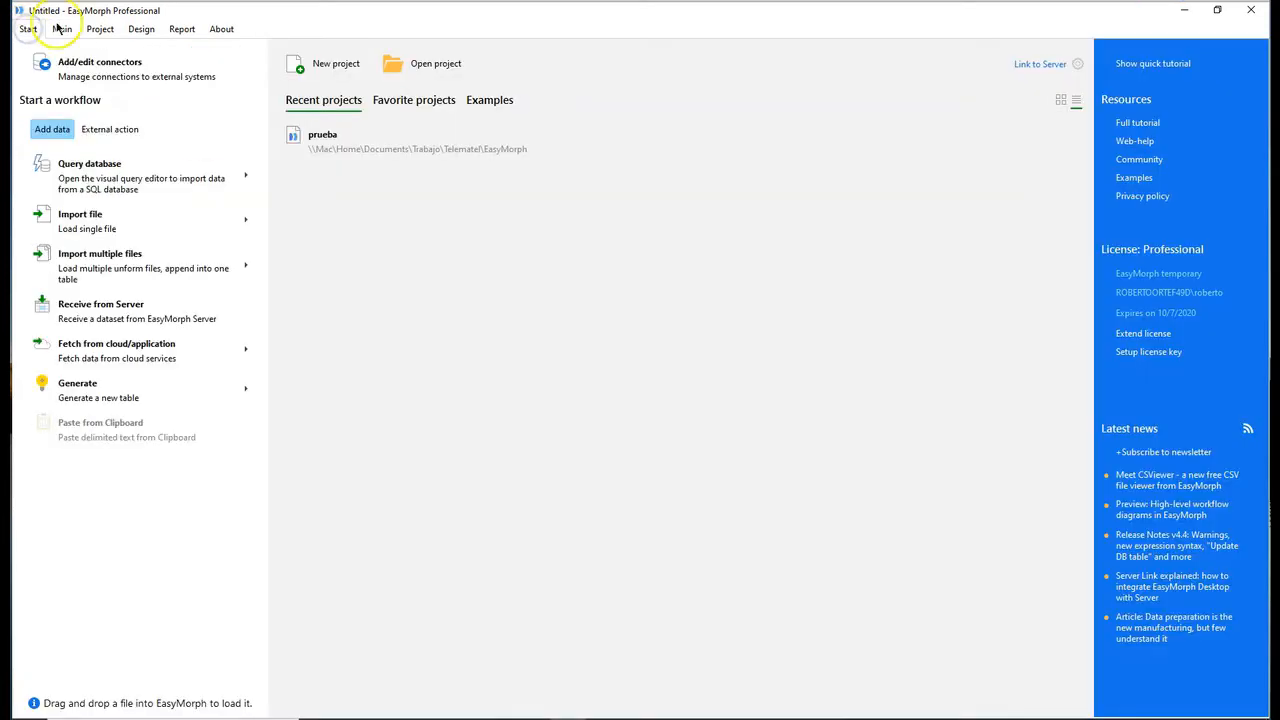
left_click(139, 77)
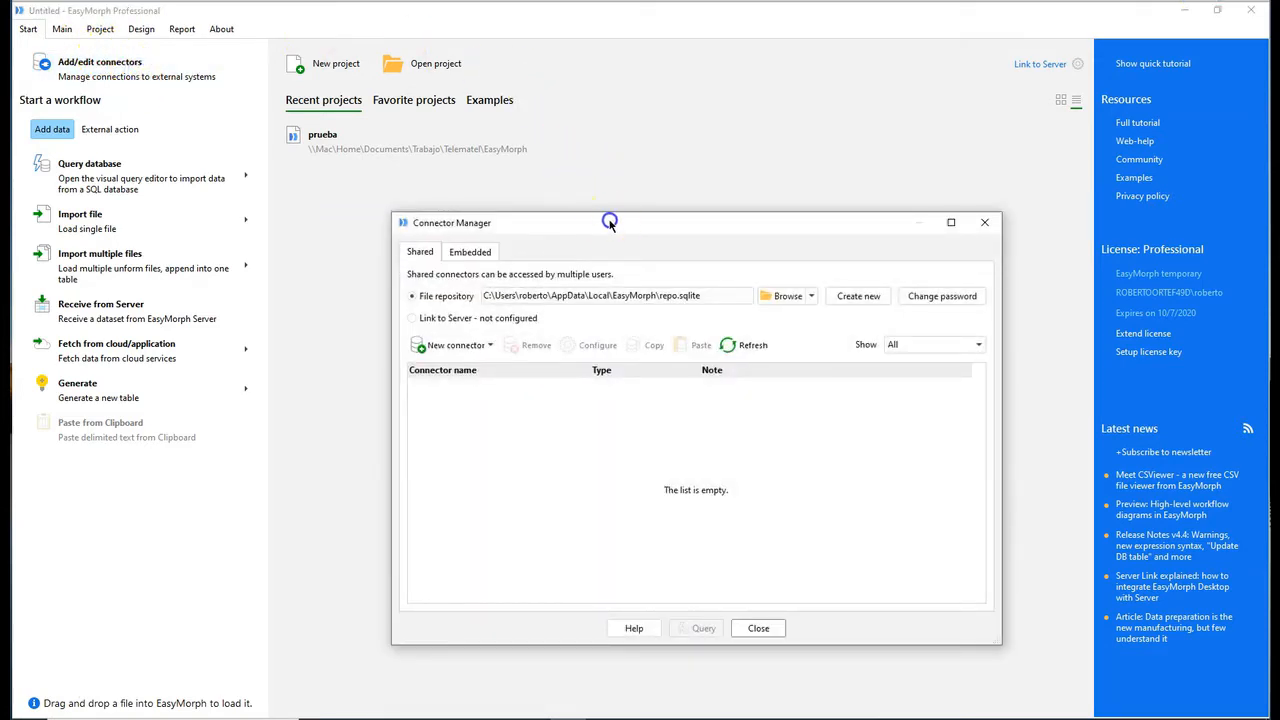
left_click_drag(610, 222, 591, 206)
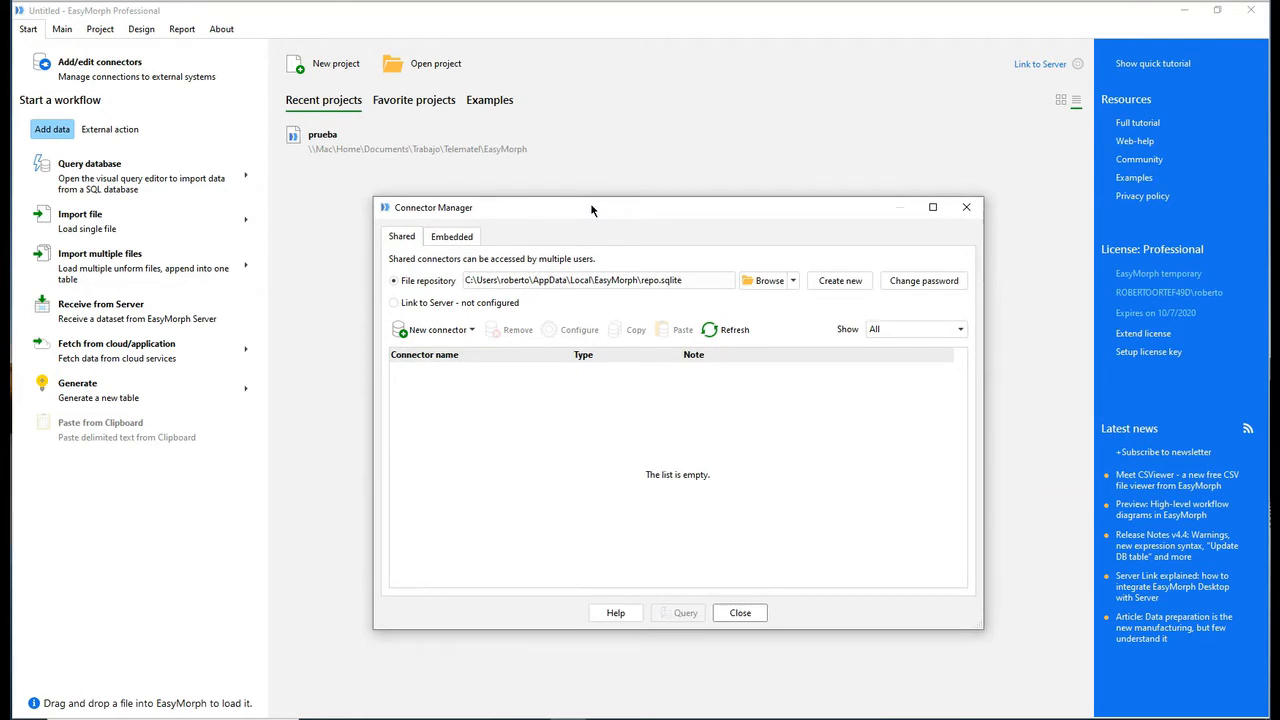
left_click(432, 329)
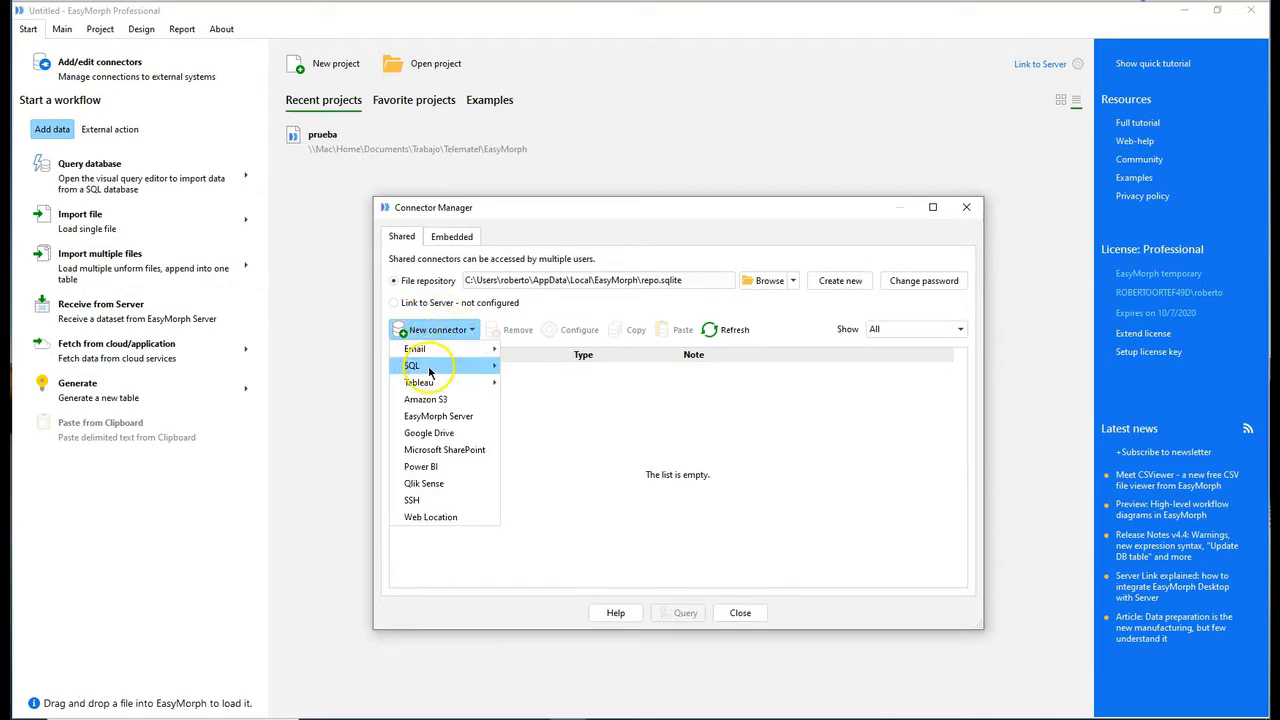
mouse_move(430, 372)
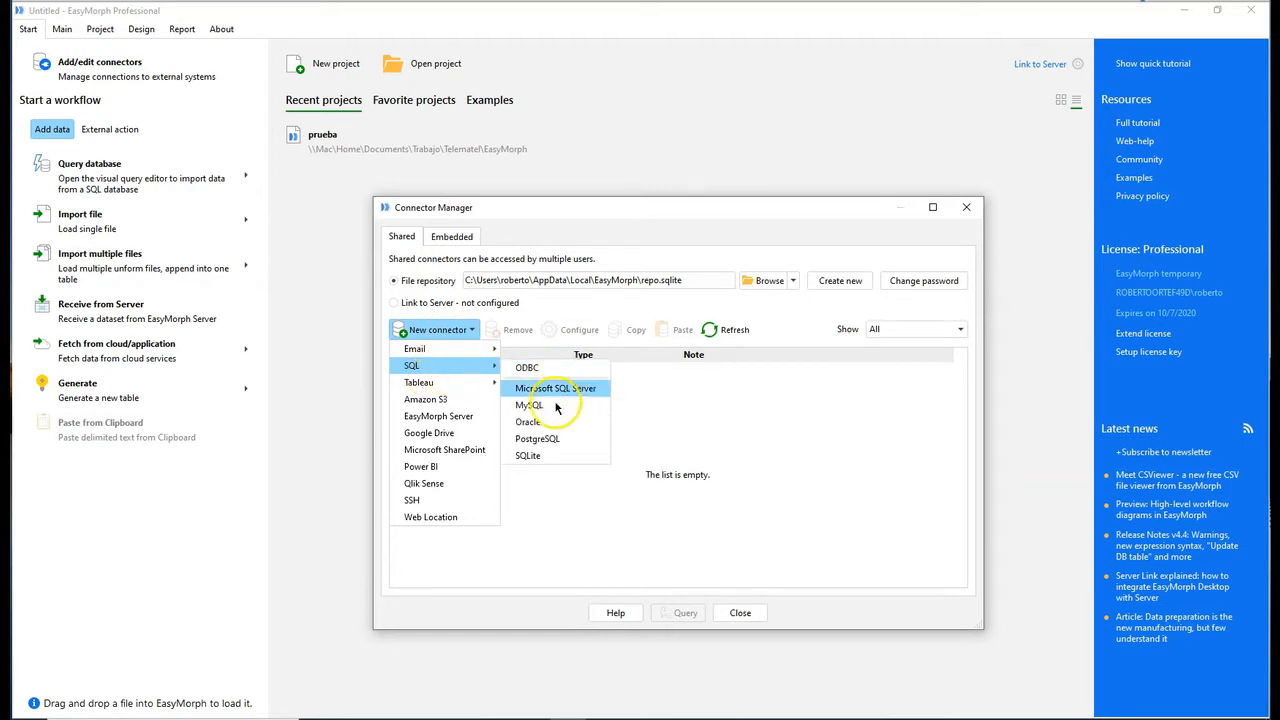
left_click(540, 455)
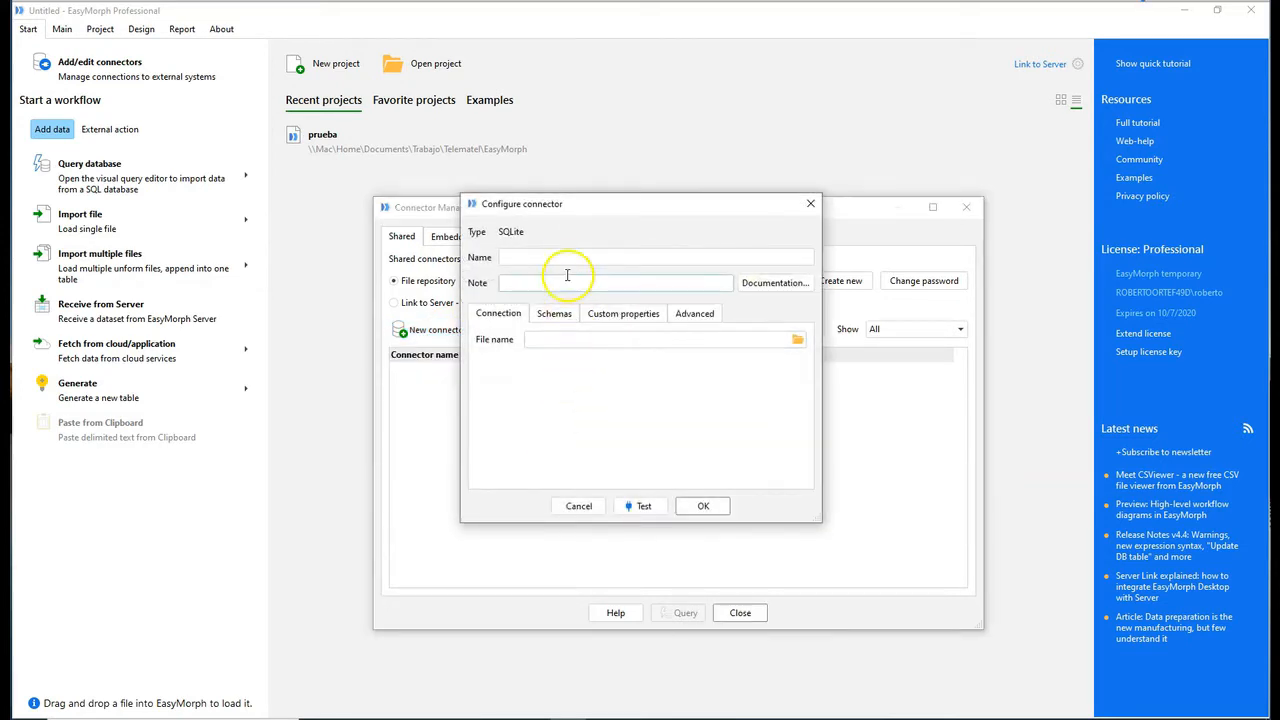
Step: Name the connector Empresas, link it to Empresas.sqlite in the Inc5000 folder, and save it
left_click(567, 258)
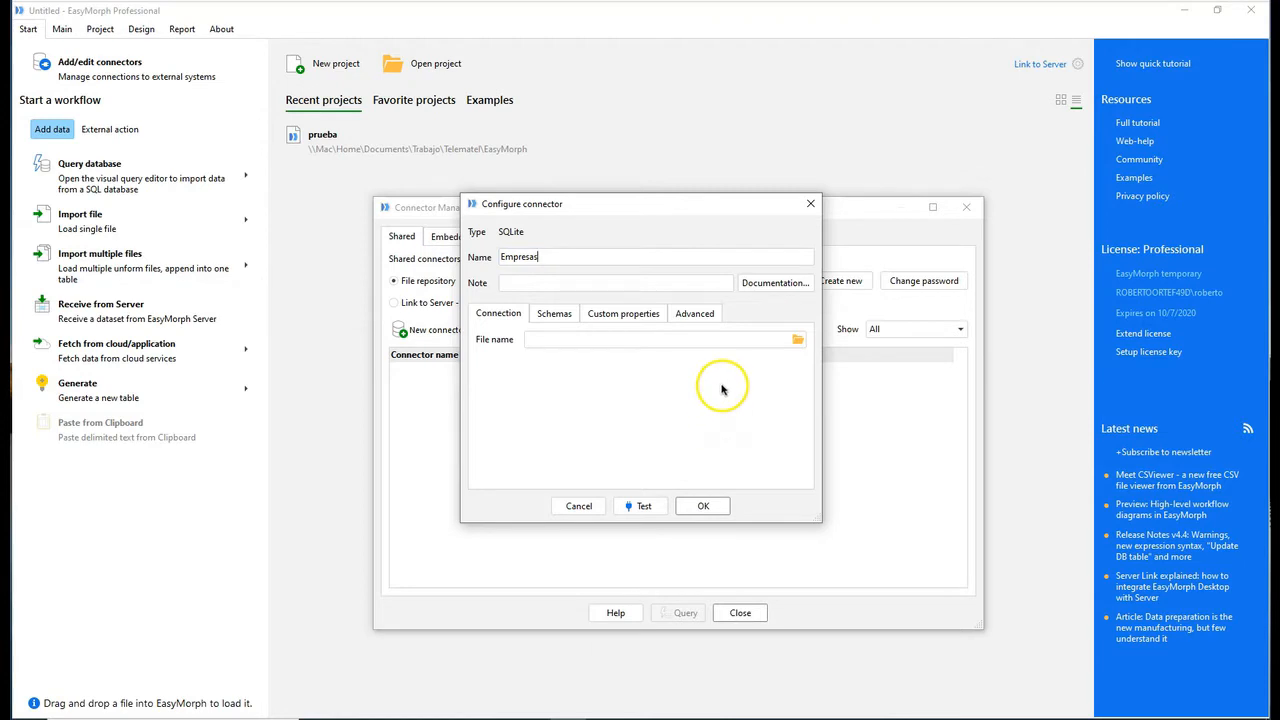
left_click(792, 340)
left_click(799, 340)
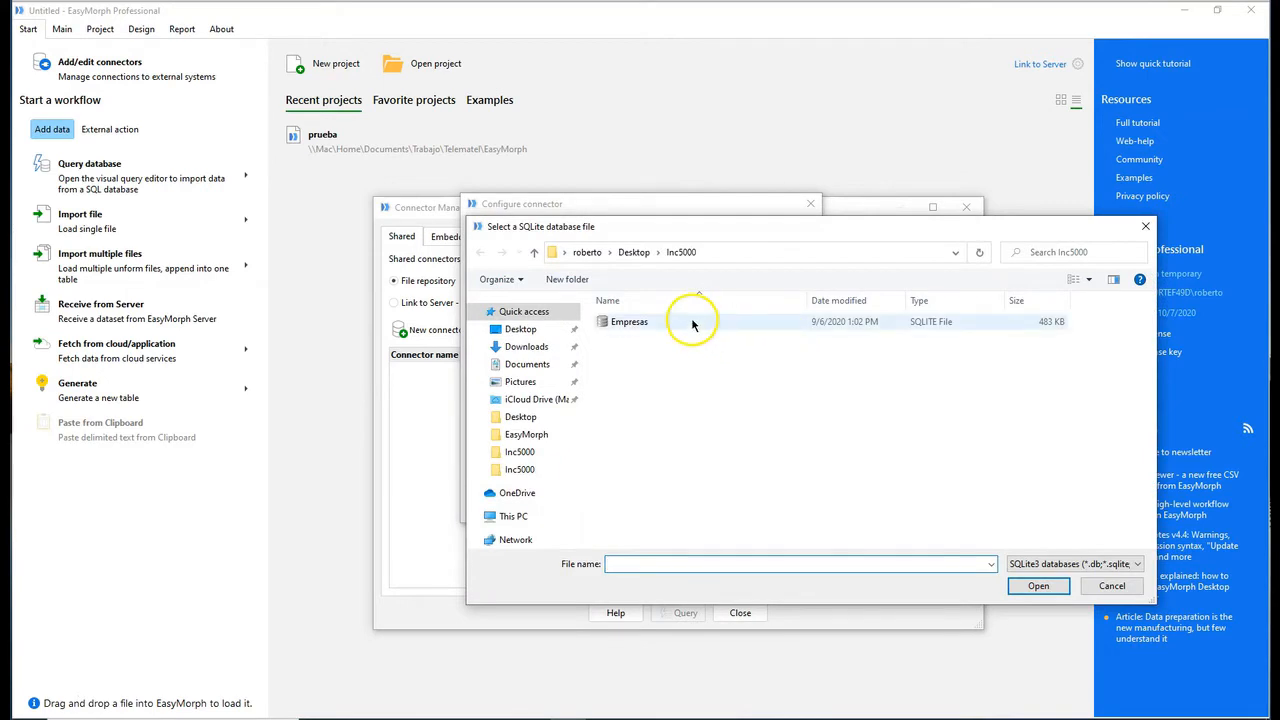
left_click(690, 324)
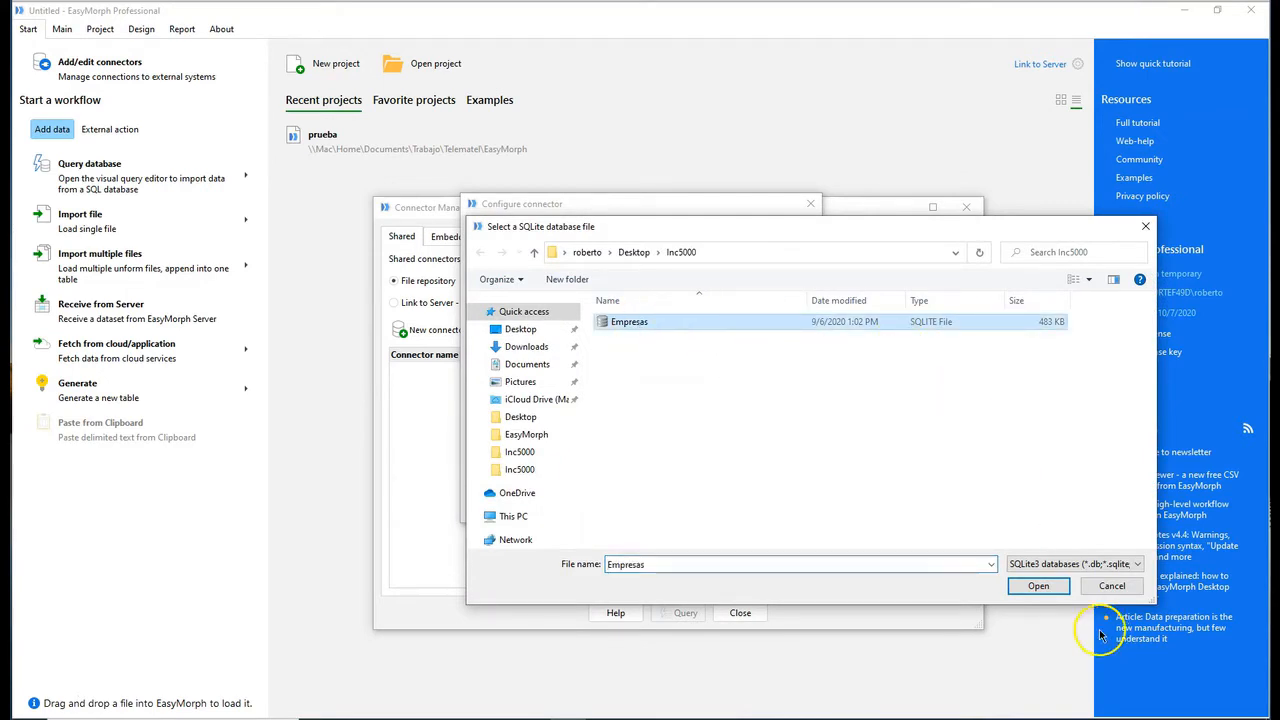
left_click(1038, 586)
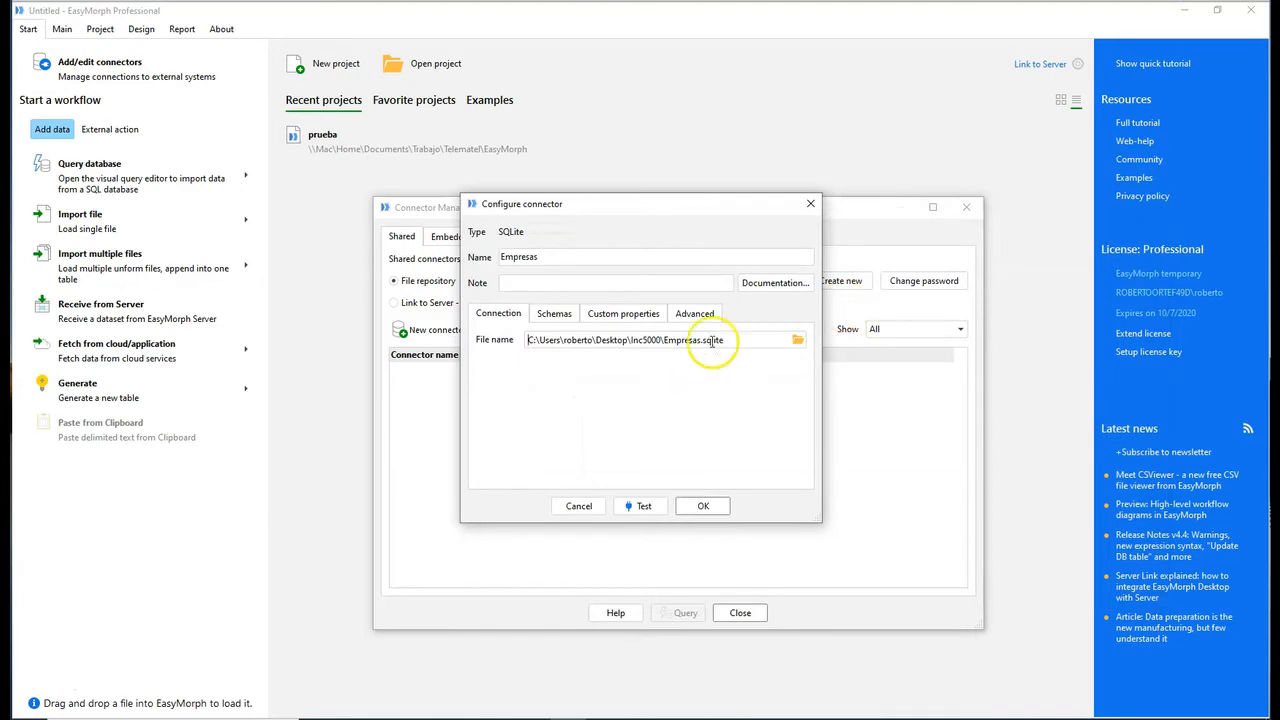
left_click(698, 505)
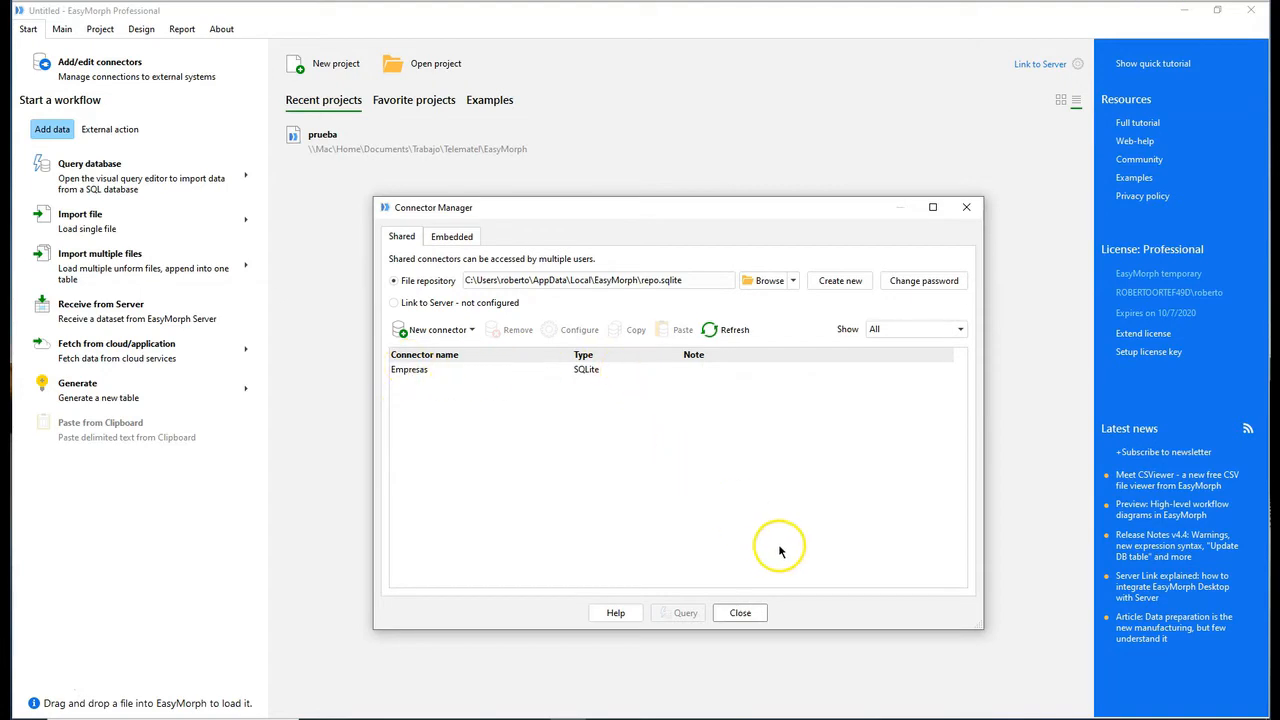
left_click(762, 610)
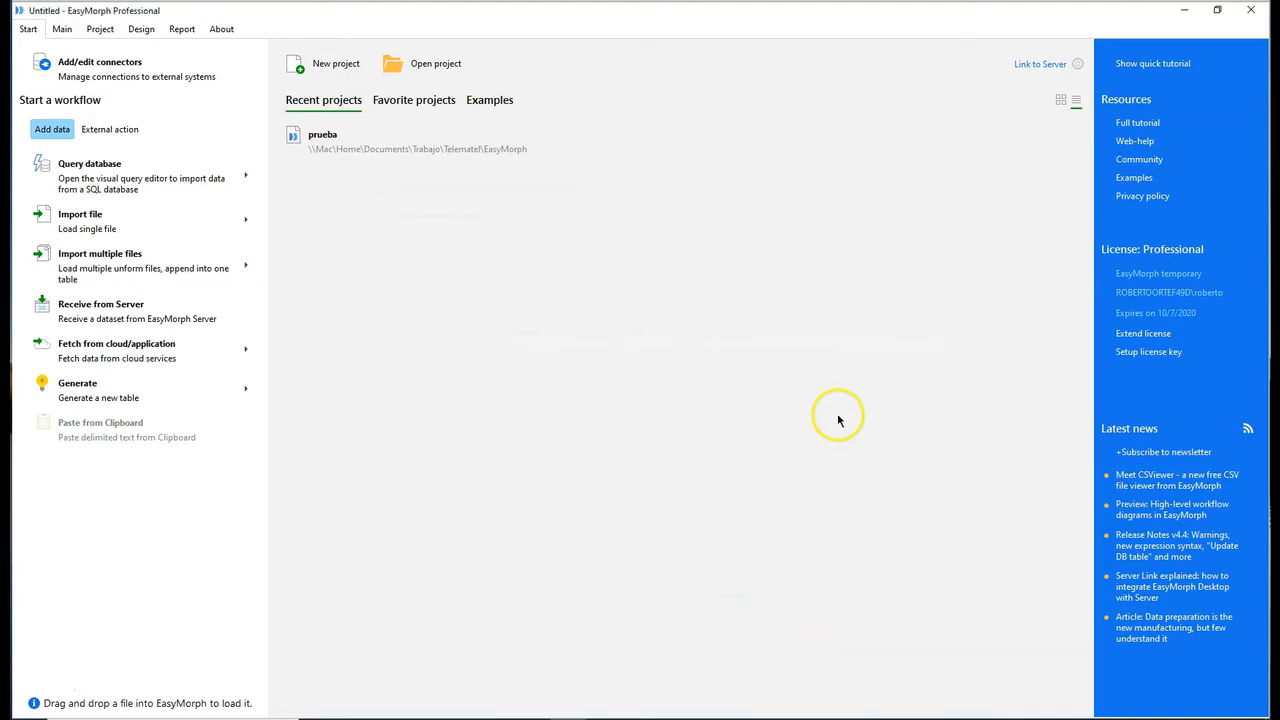
Step: Create a visual database query on the Empresas connector using the main.empresas table
left_click(62, 30)
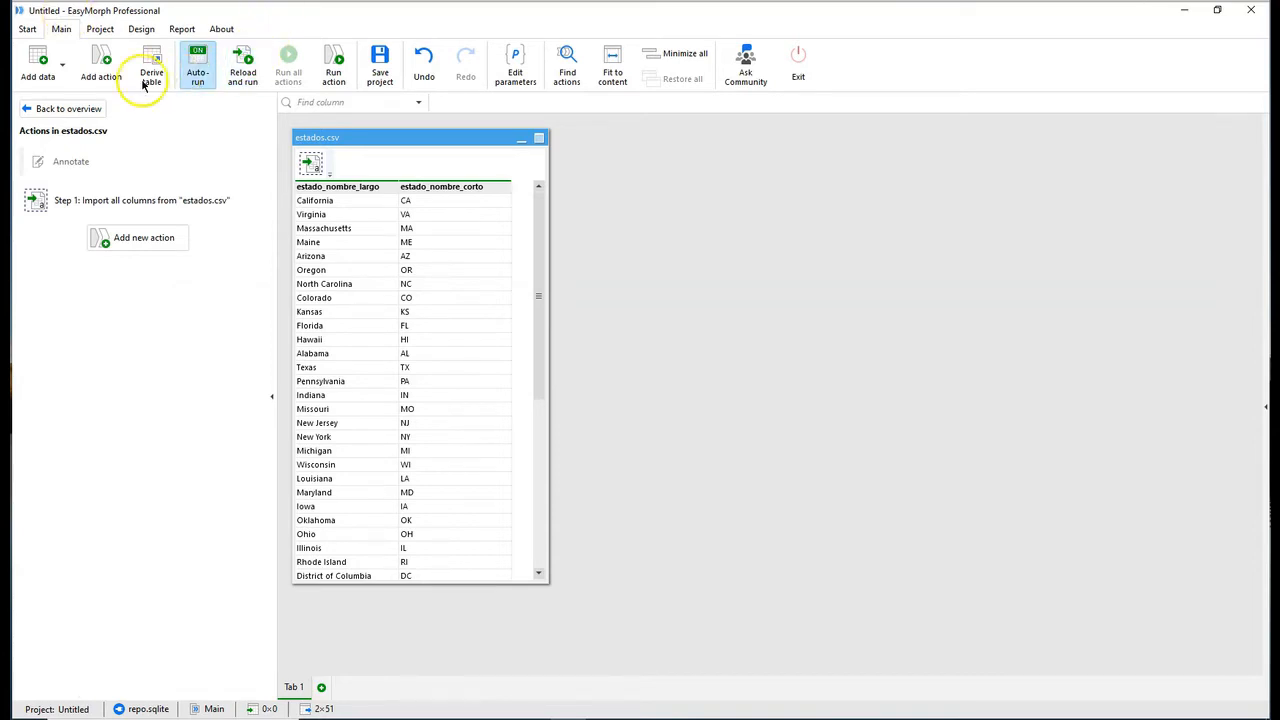
left_click(60, 72)
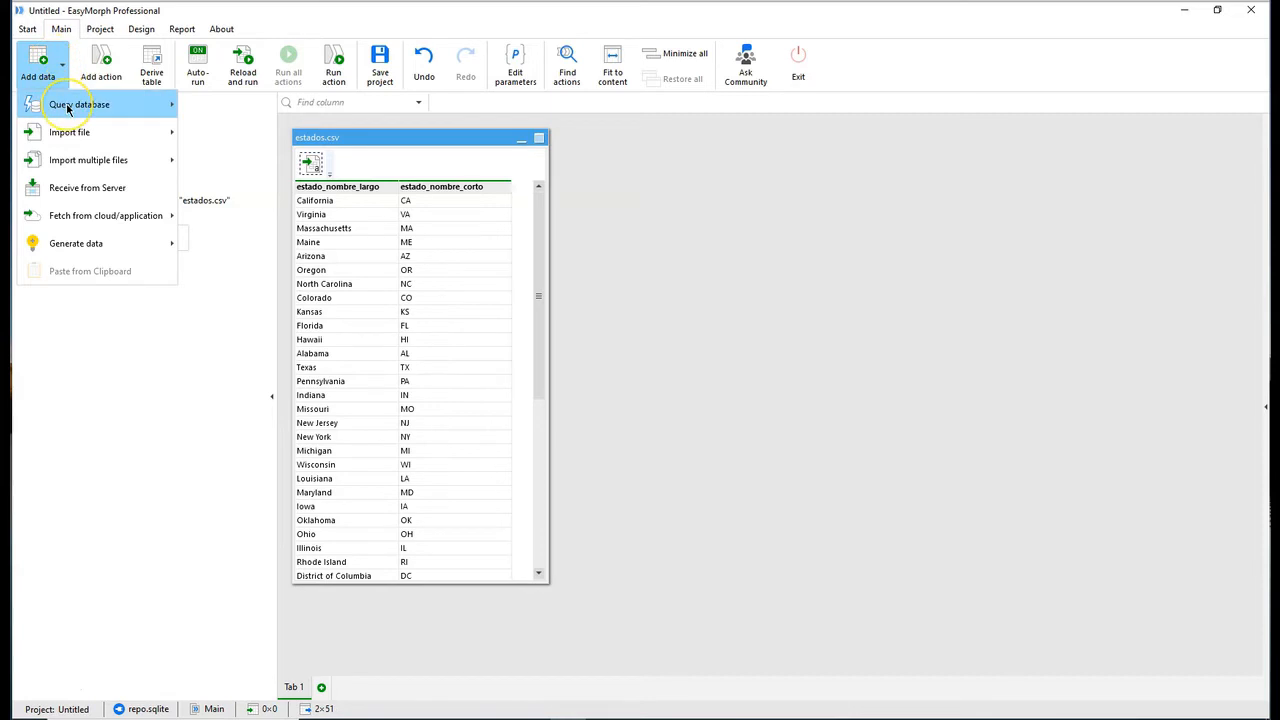
mouse_move(68, 108)
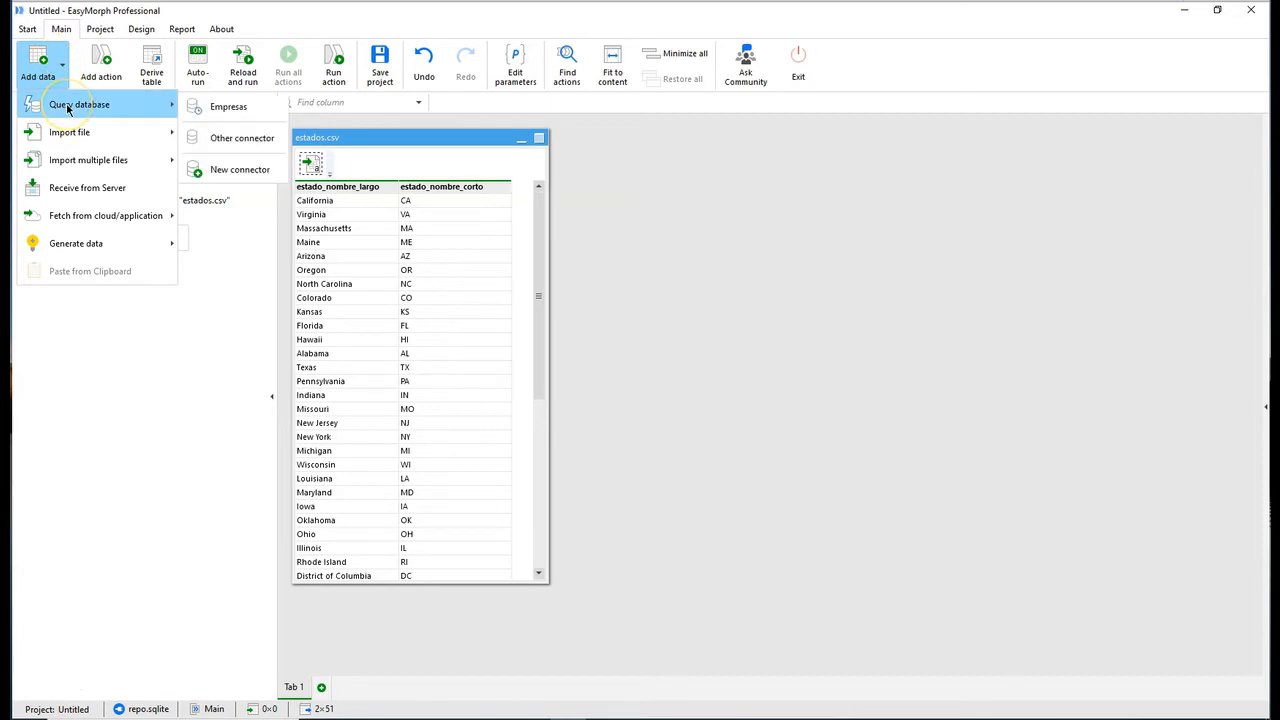
left_click(222, 108)
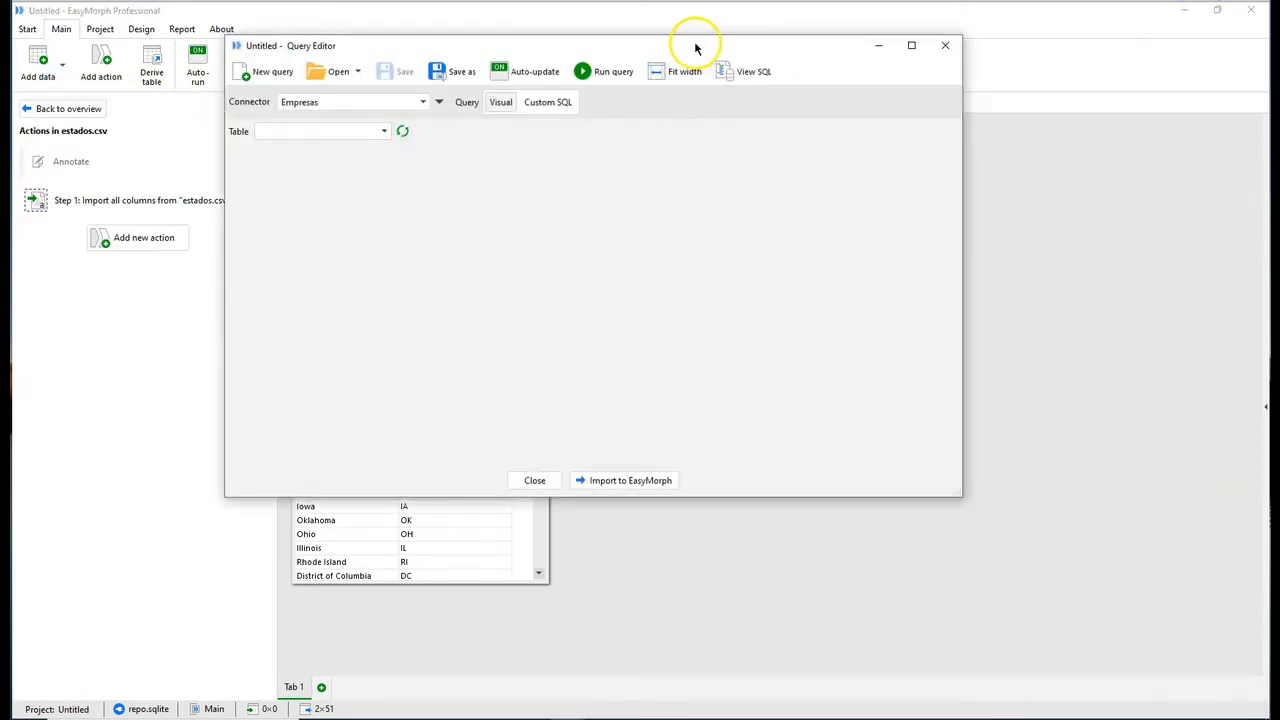
left_click_drag(694, 46, 873, 152)
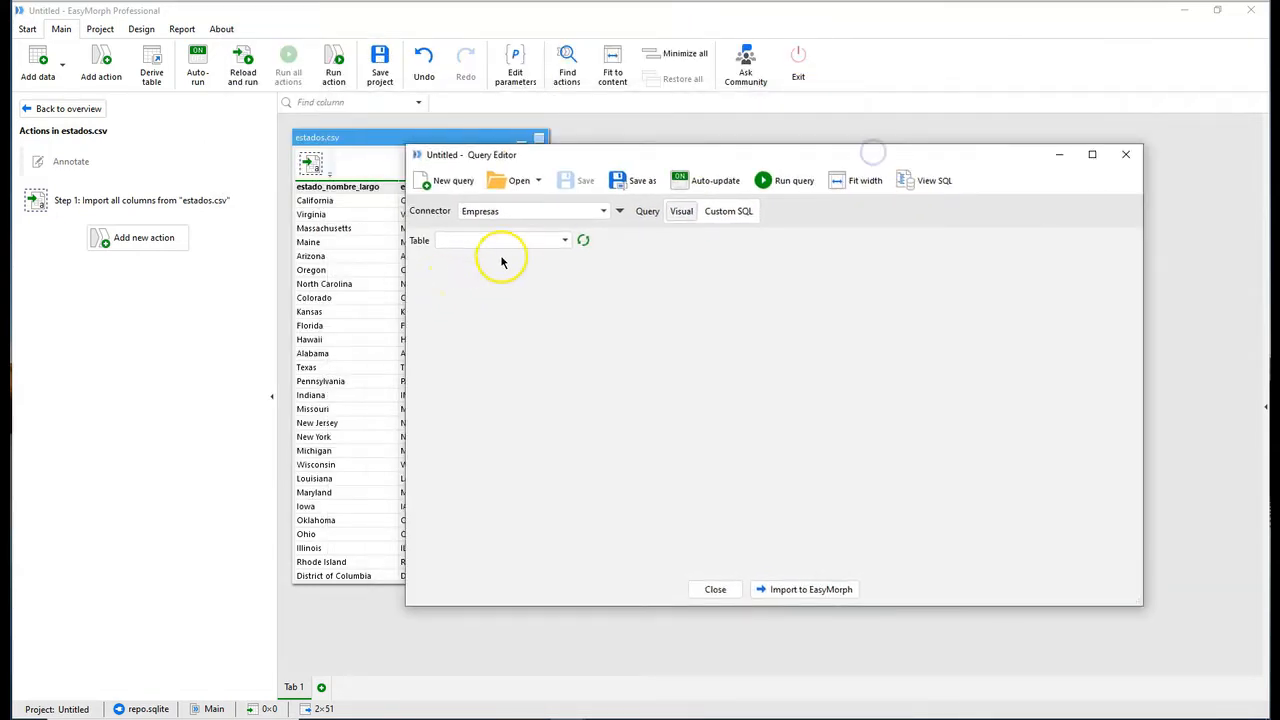
left_click(523, 240)
left_click(500, 285)
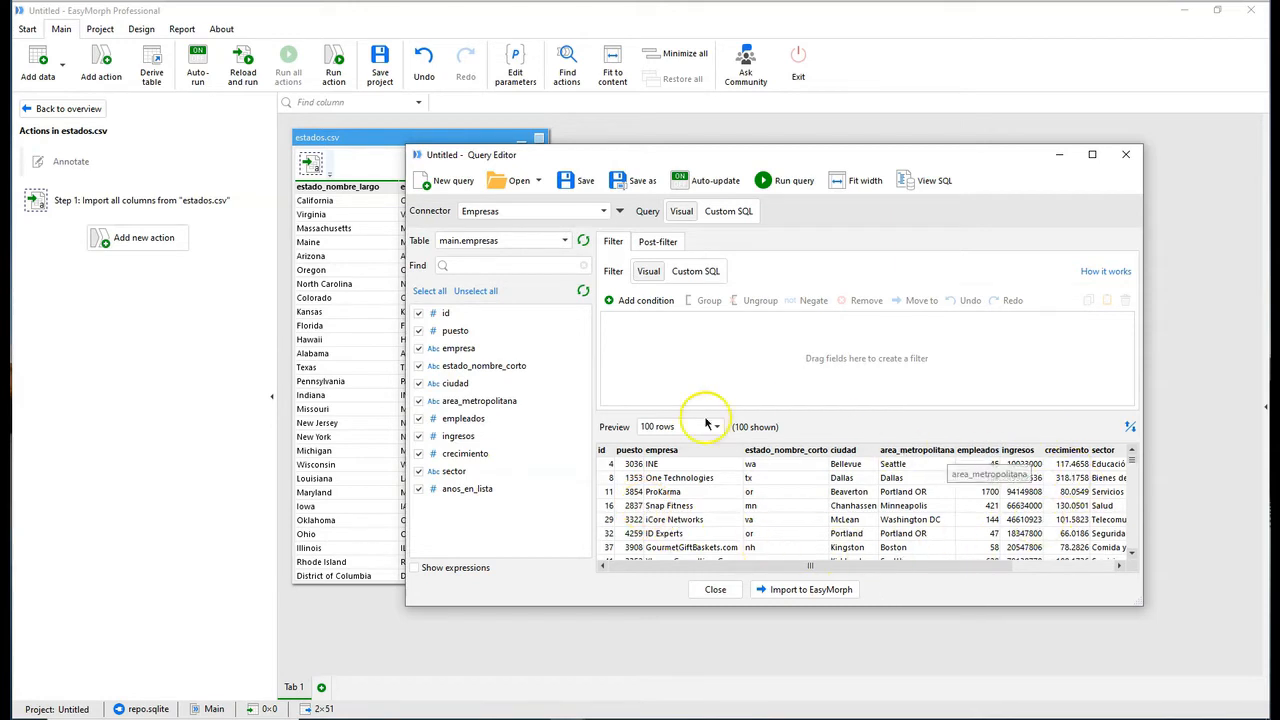
Step: Limit the query to the fields empresa, estado_nombre_corto, ciudad, empleados and ingresos
left_click(484, 294)
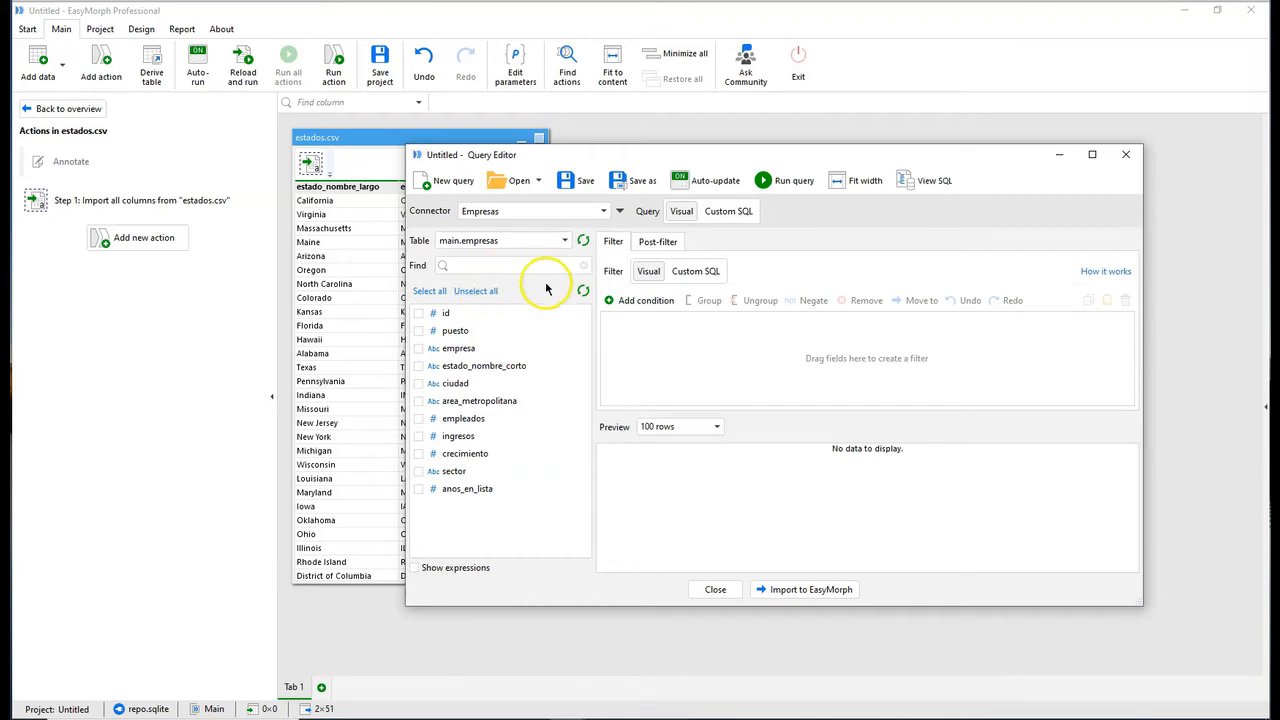
left_click(458, 349)
left_click(456, 367)
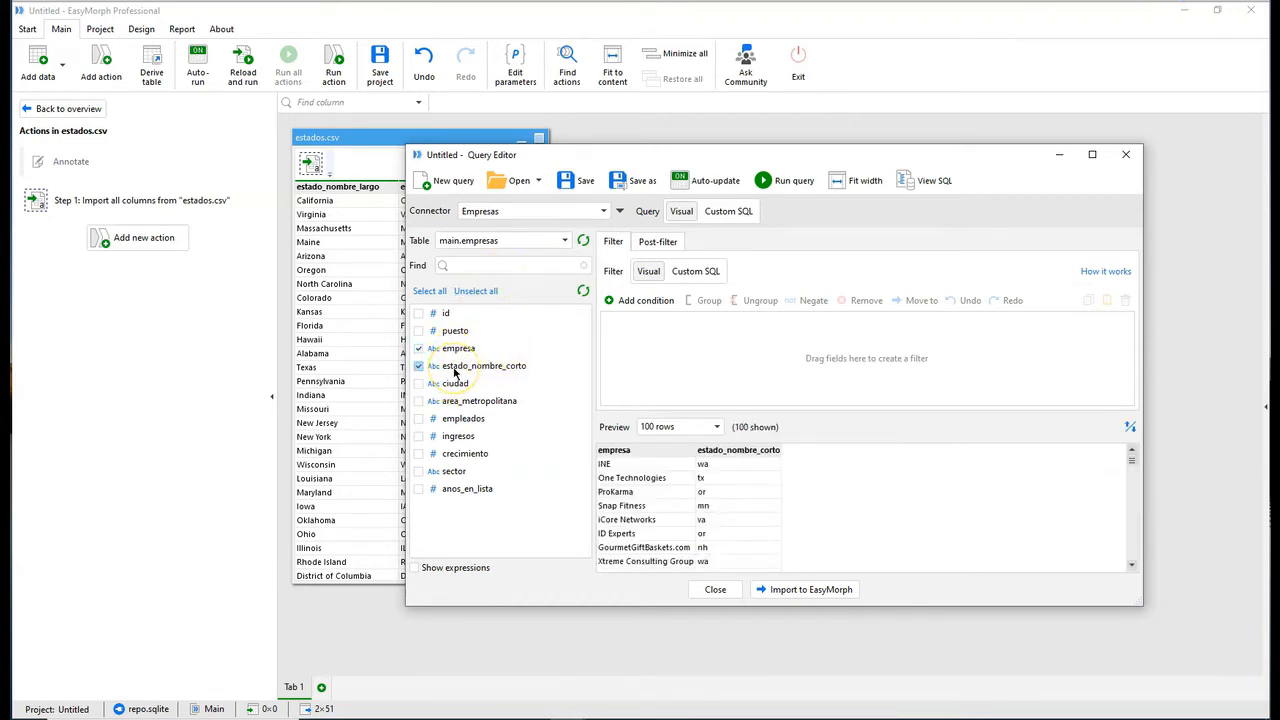
left_click(455, 384)
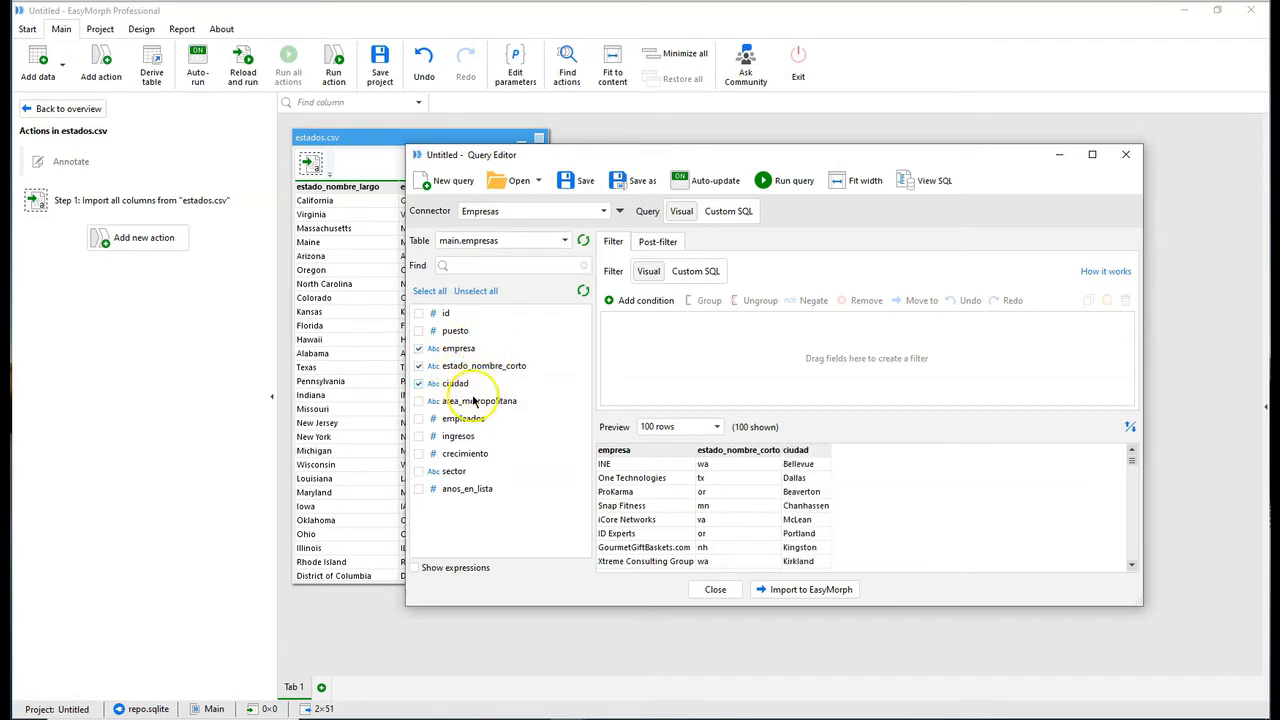
left_click(460, 419)
left_click(460, 437)
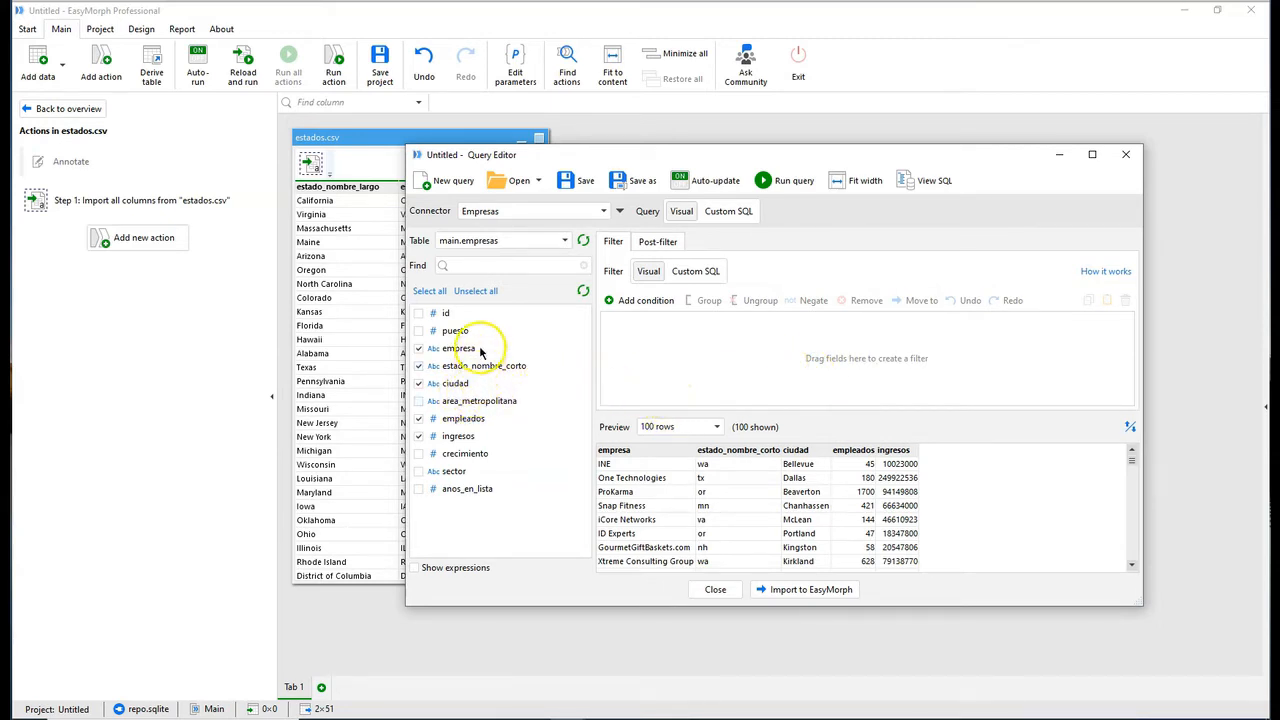
Step: Filter the query to rows with empleados greater than 50 and import the result into the project
left_click_drag(468, 425, 766, 338)
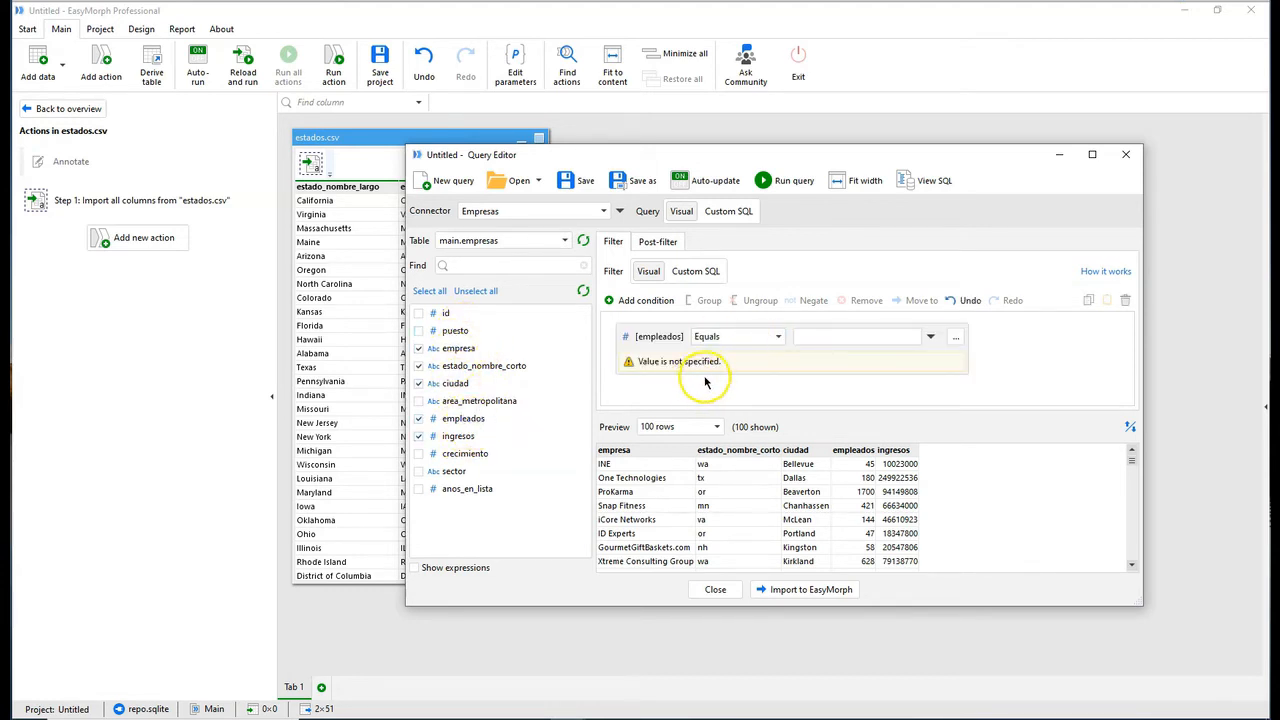
left_click(772, 337)
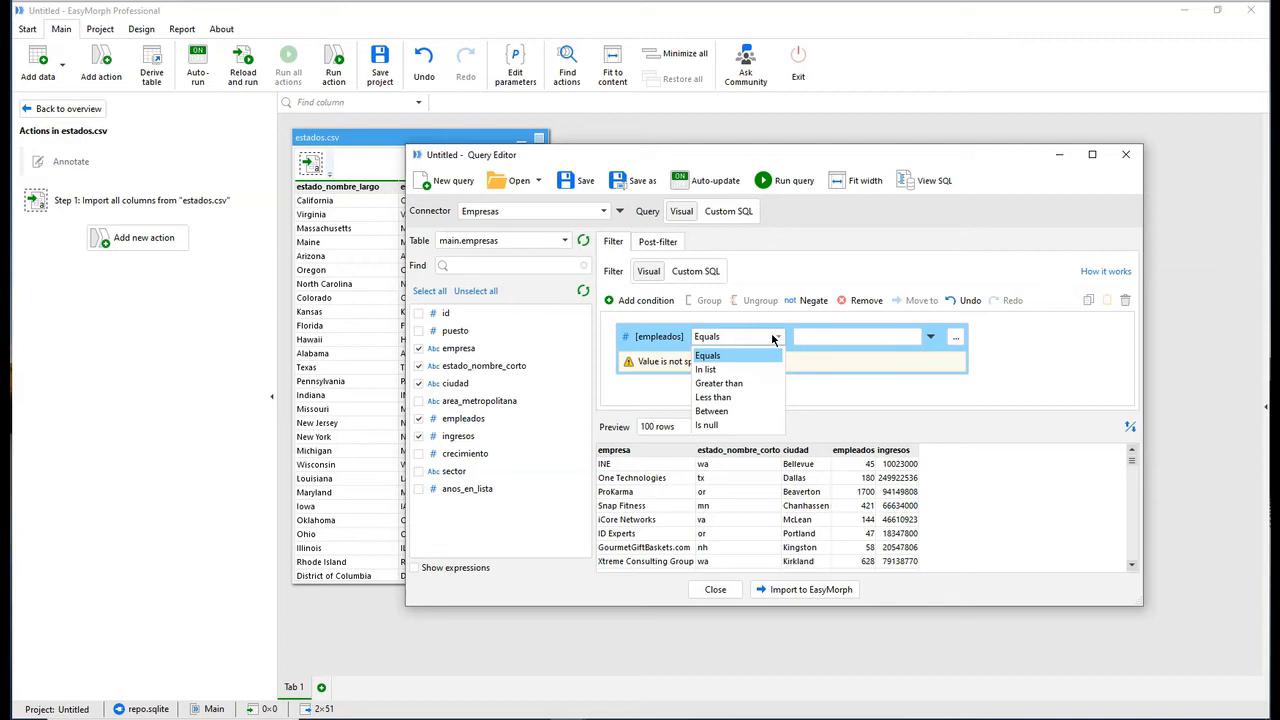
left_click(722, 383)
left_click(818, 336)
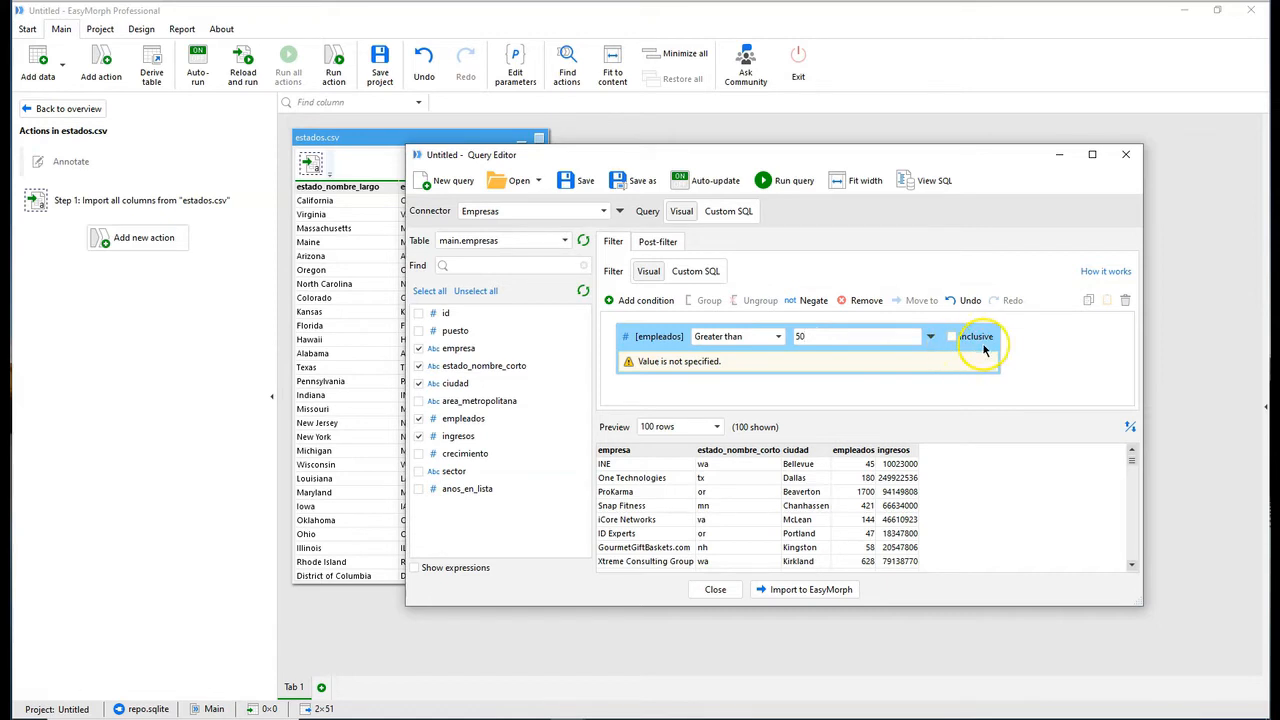
left_click(901, 402)
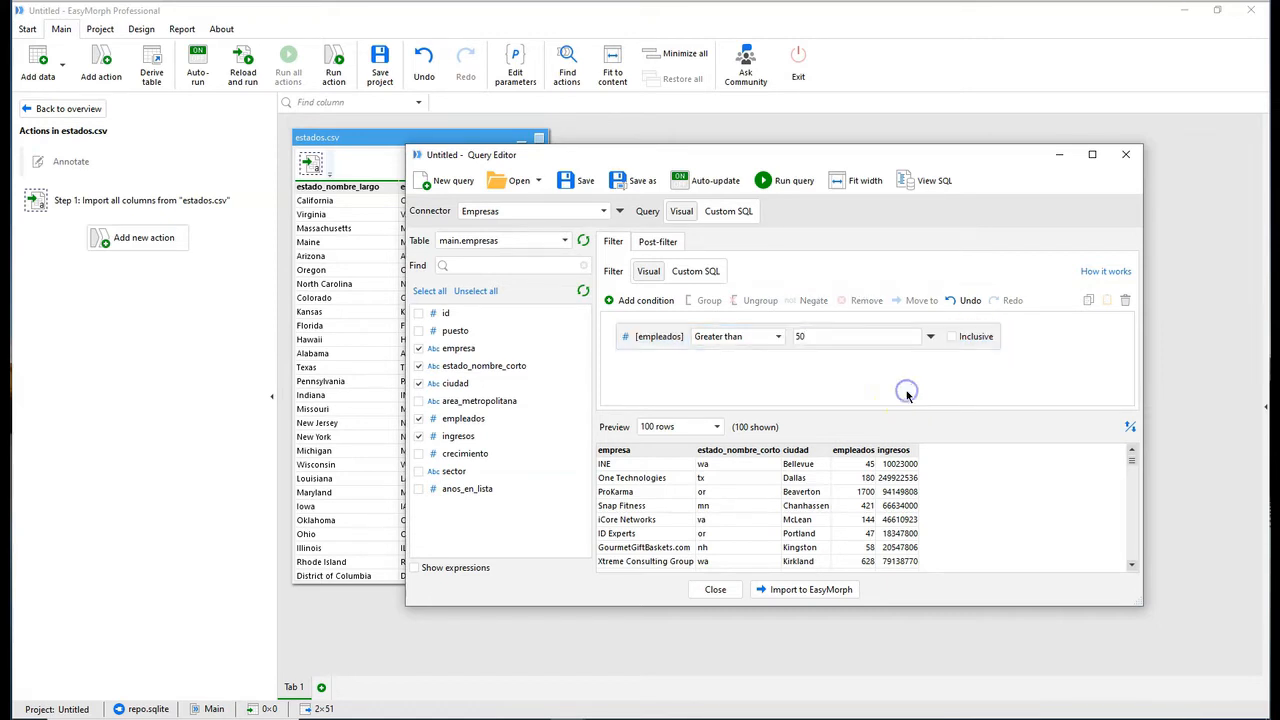
left_click(965, 374)
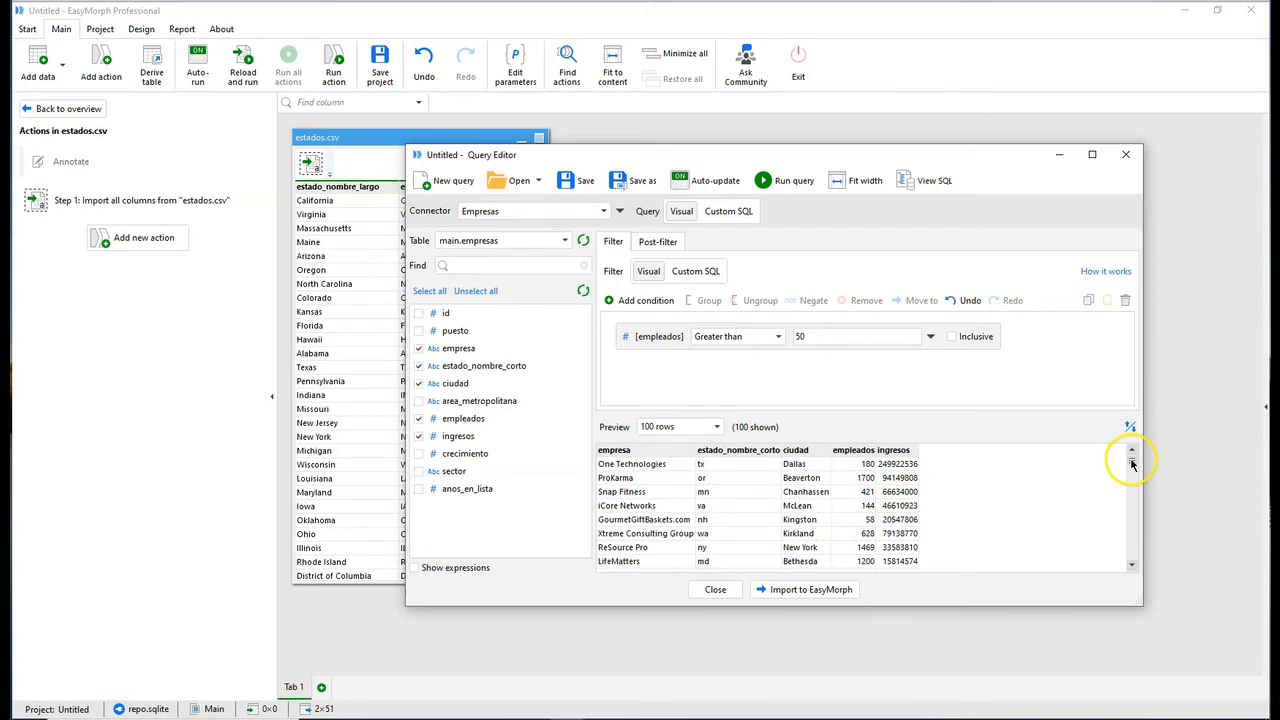
left_click_drag(1132, 463, 1131, 432)
left_click(806, 590)
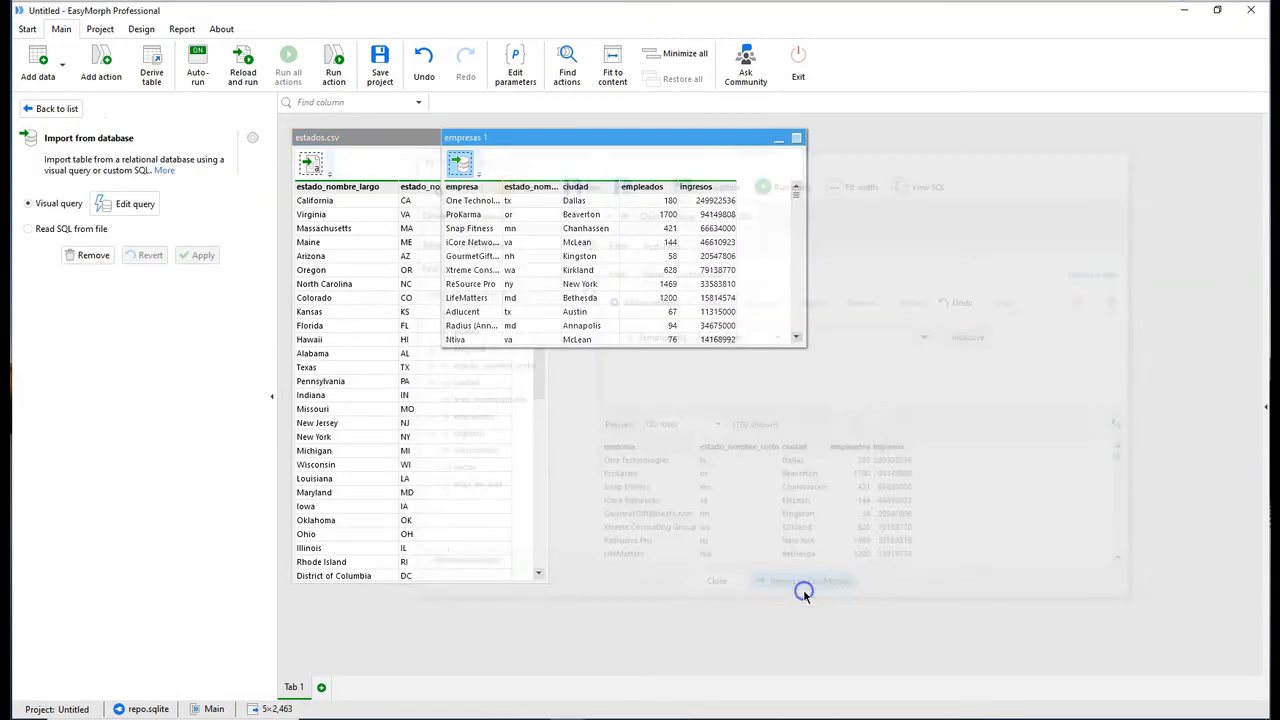
Step: Place the empresas 1 table clear of estados.csv and enlarge it, widening estado_nombre_corto to fit its full name
left_click_drag(697, 138, 884, 310)
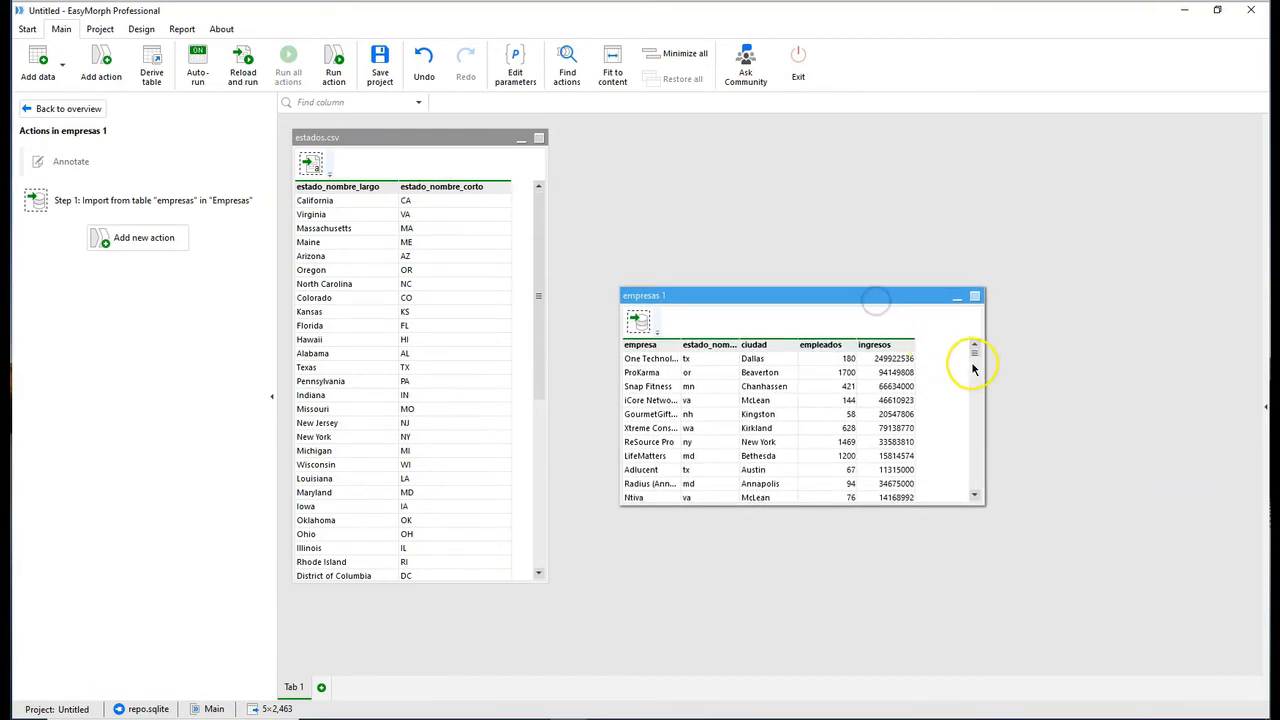
scroll(982, 366, "down", 3)
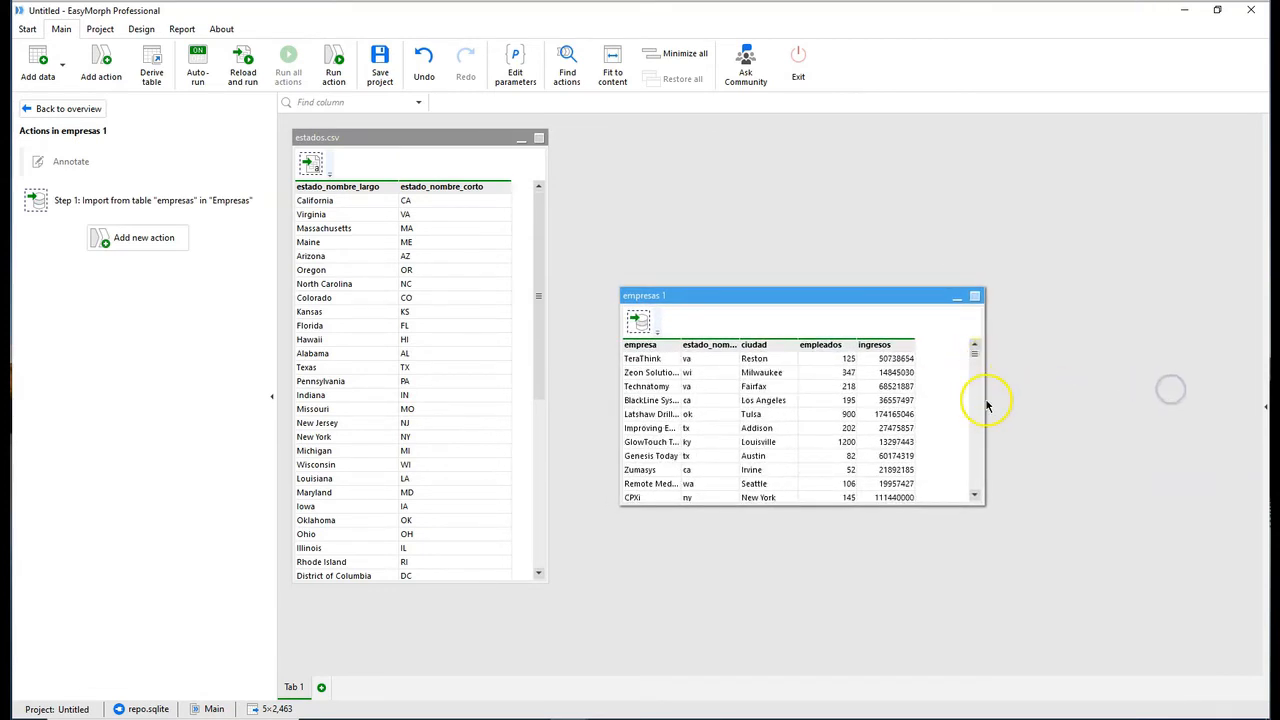
left_click_drag(985, 399, 1183, 397)
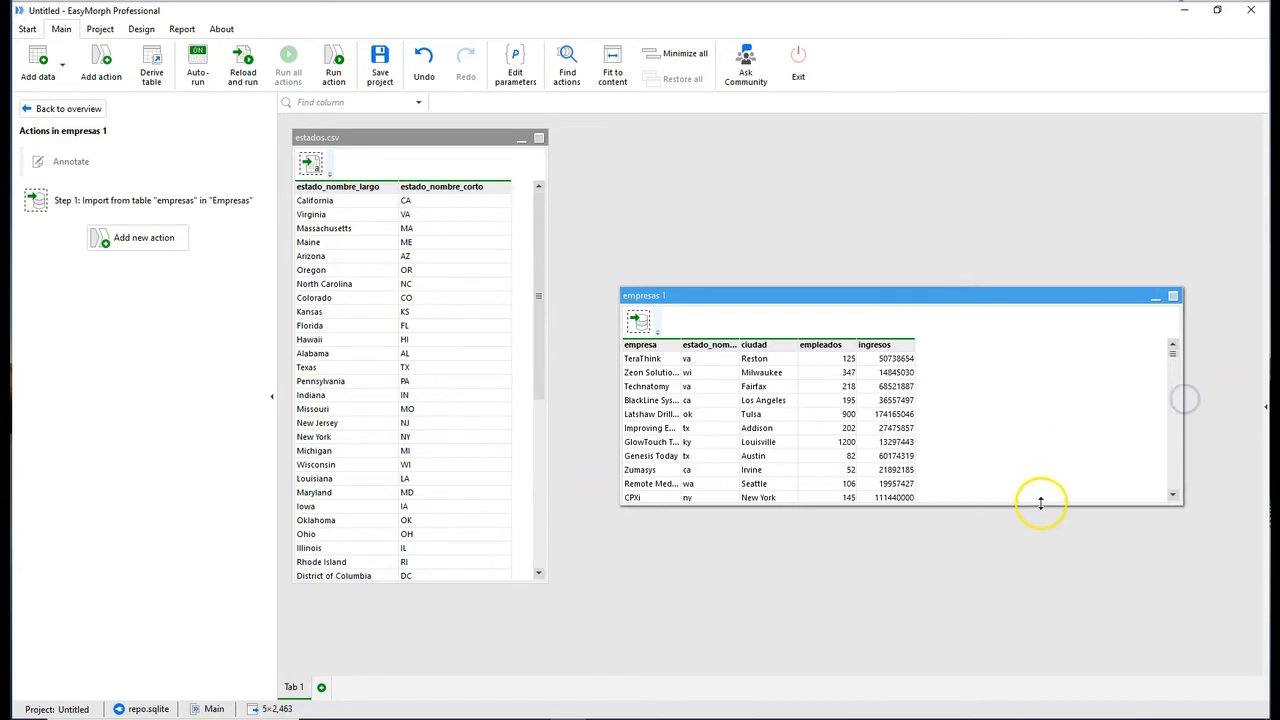
left_click_drag(1034, 502, 1050, 680)
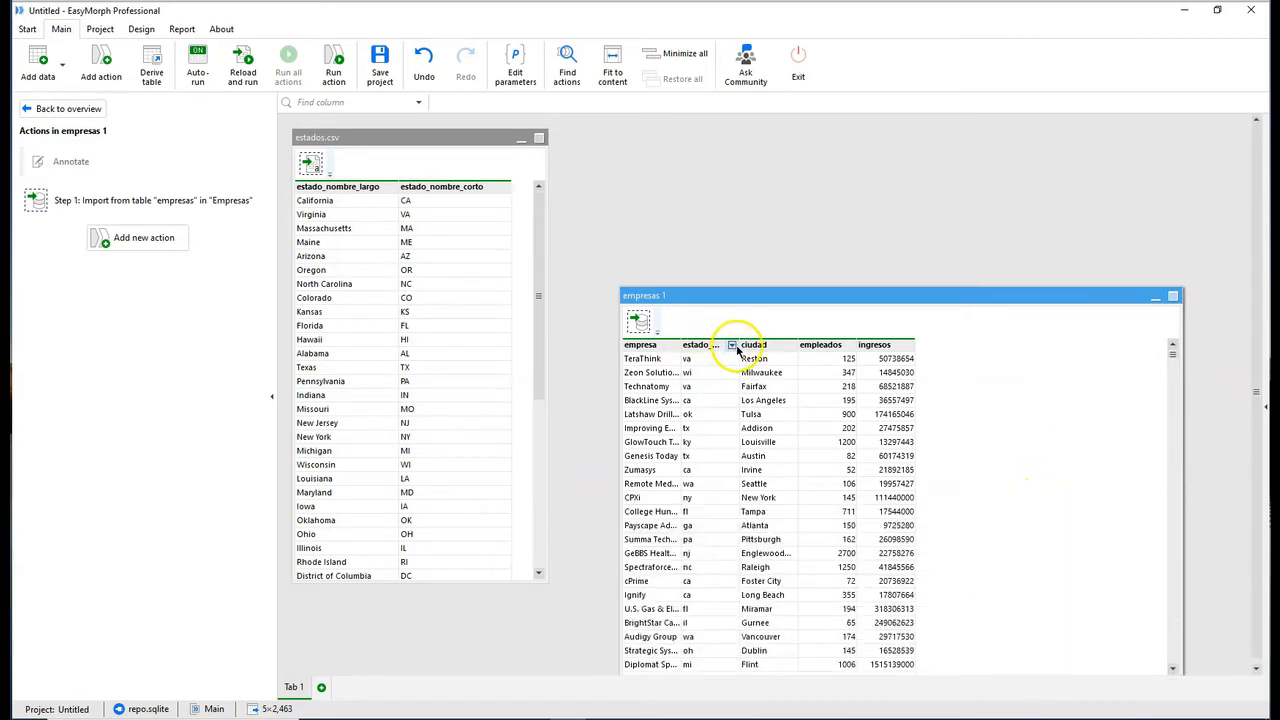
left_click_drag(761, 347, 792, 347)
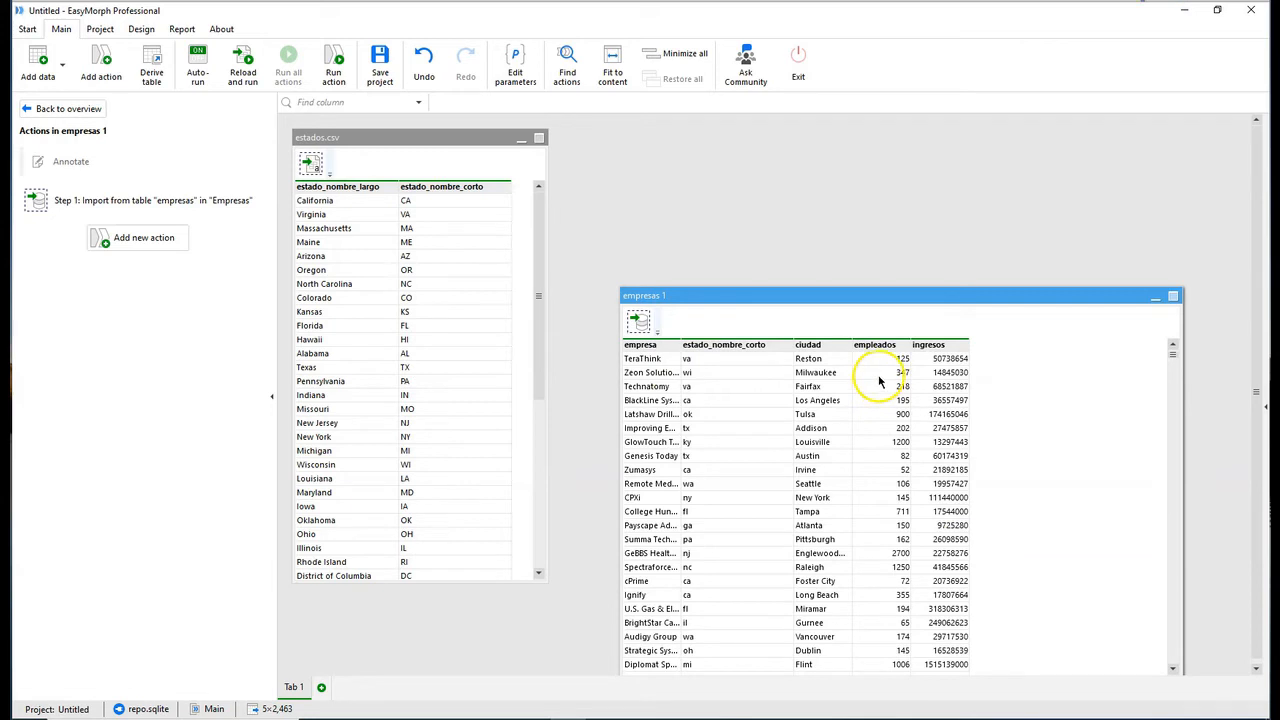
Step: Add a calculated column Ingresos por empleado to empresas 1 with the expression [ingresos]/[empleados]
left_click(105, 68)
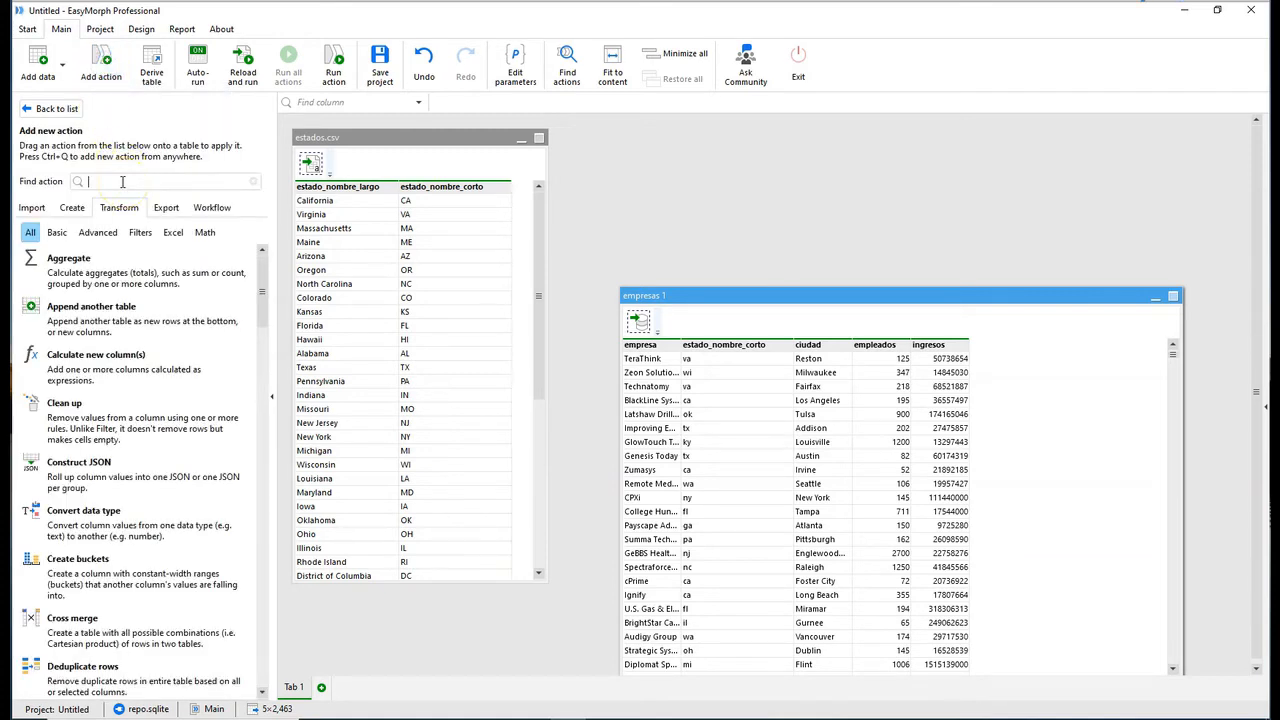
double_click(115, 355)
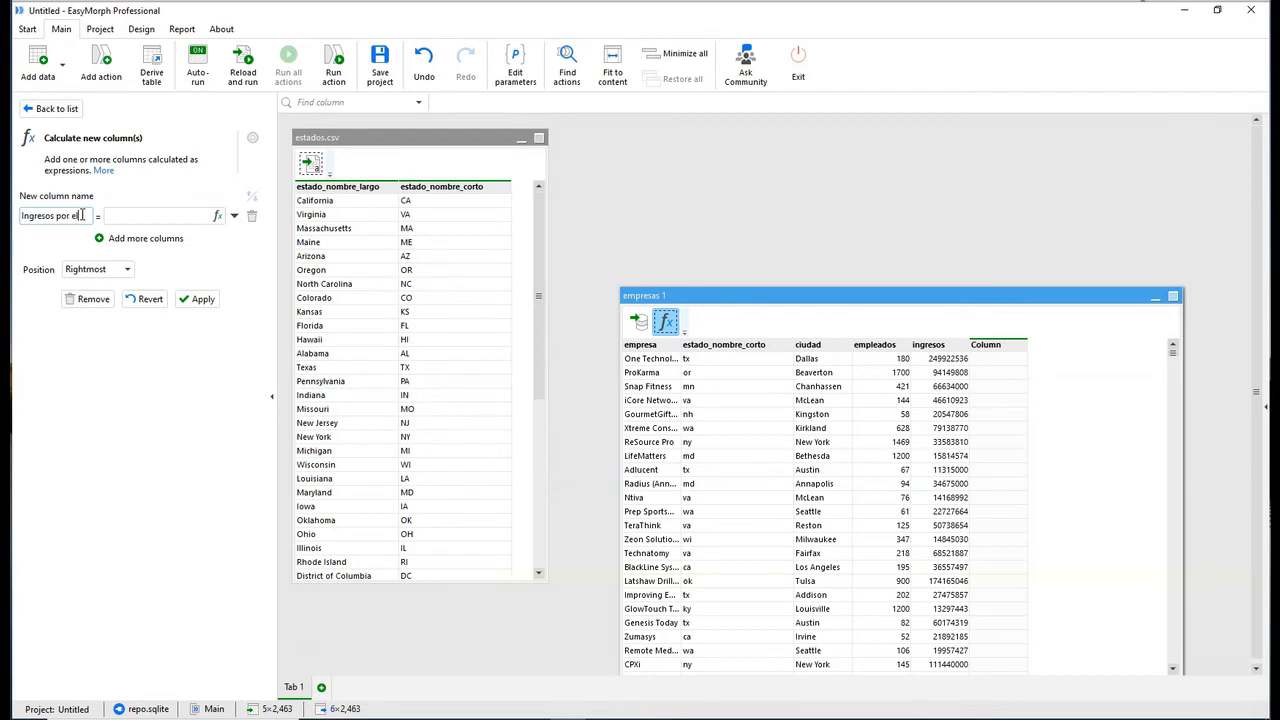
left_click(192, 213)
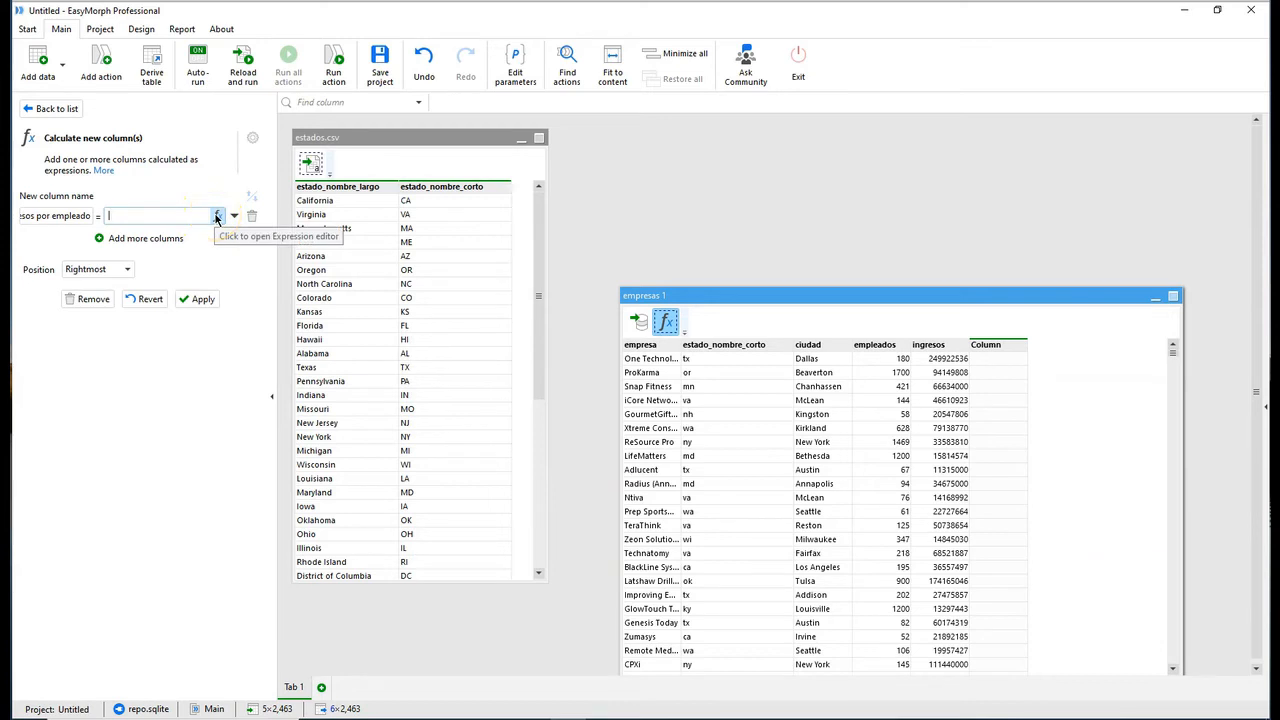
left_click(215, 216)
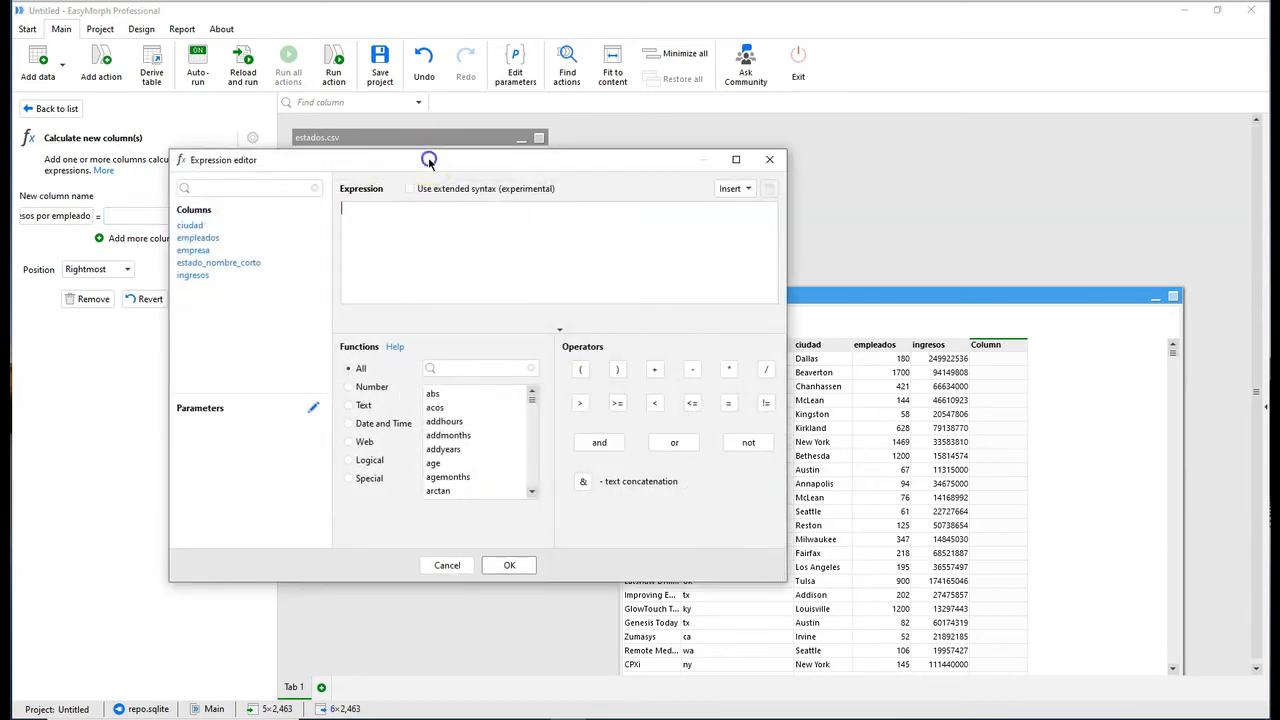
left_click_drag(430, 160, 698, 222)
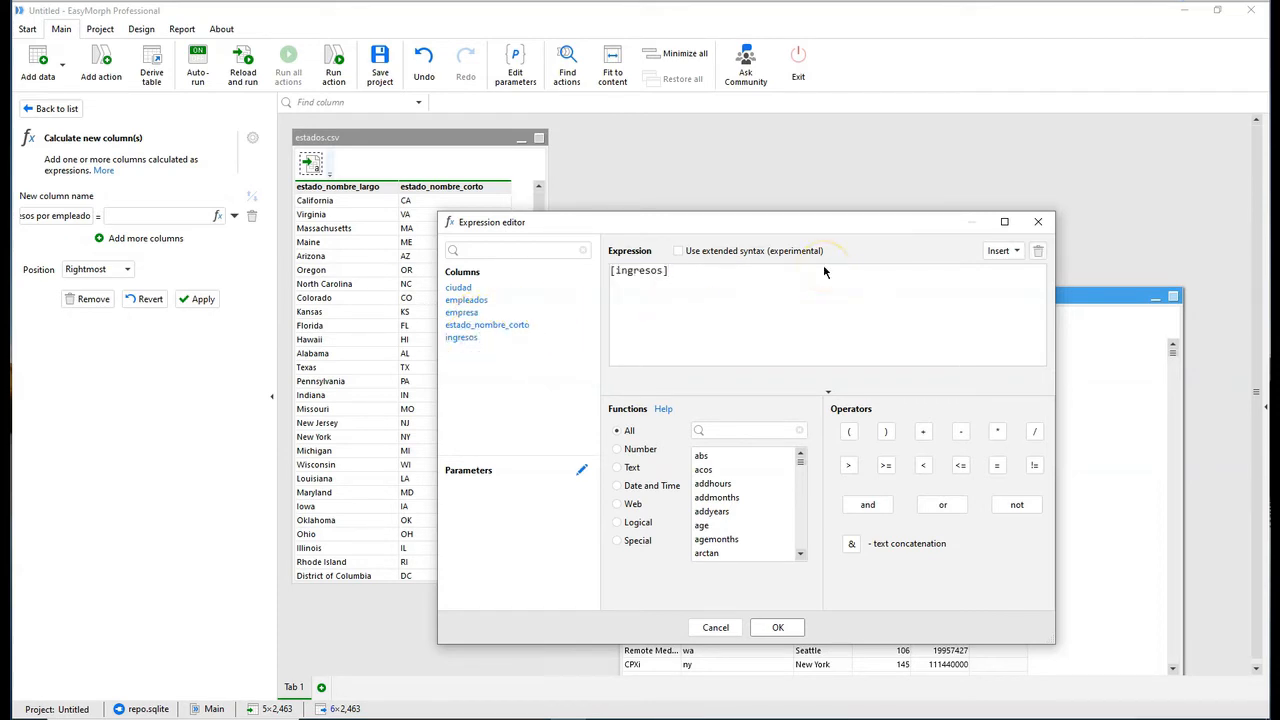
type("/")
left_click(482, 304)
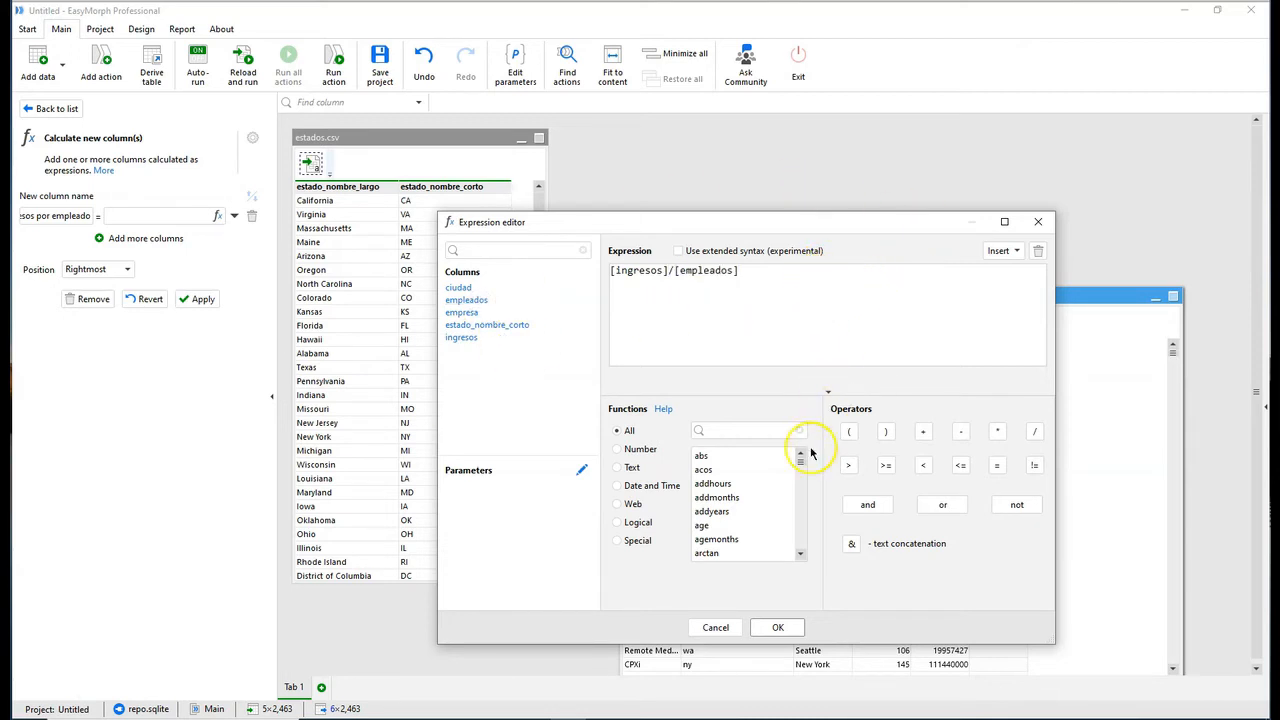
left_click(780, 627)
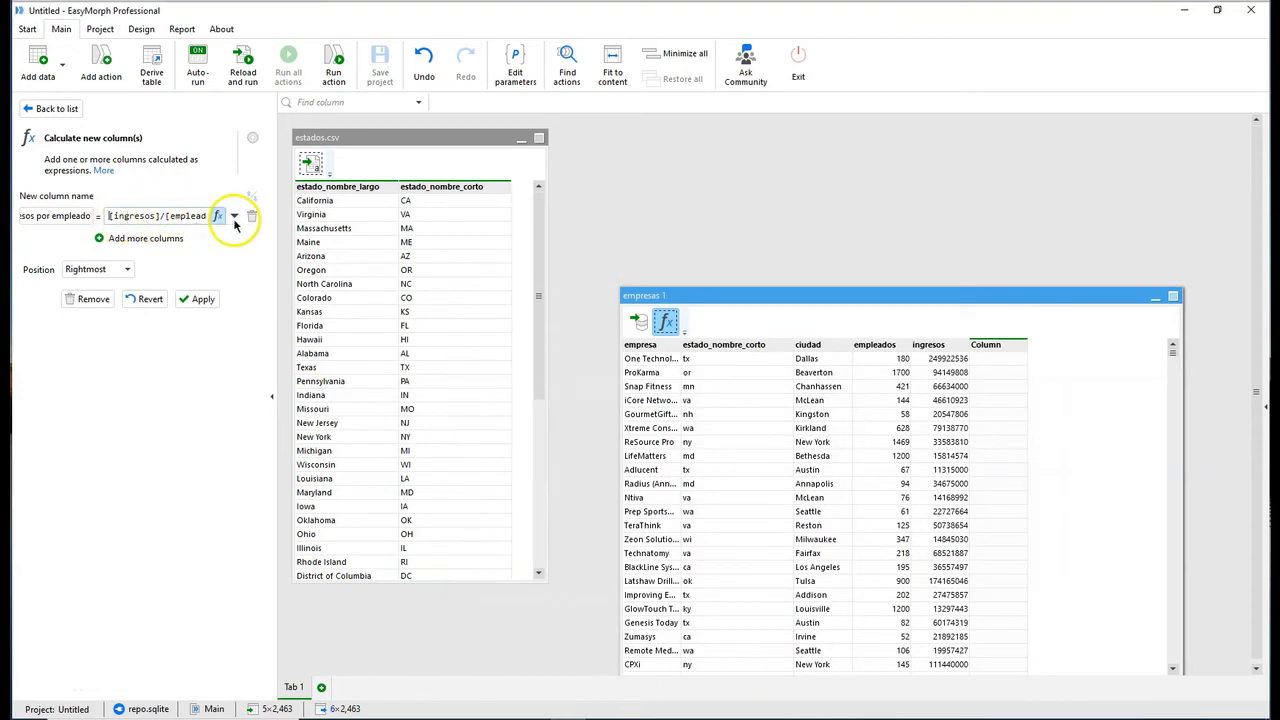
left_click(198, 299)
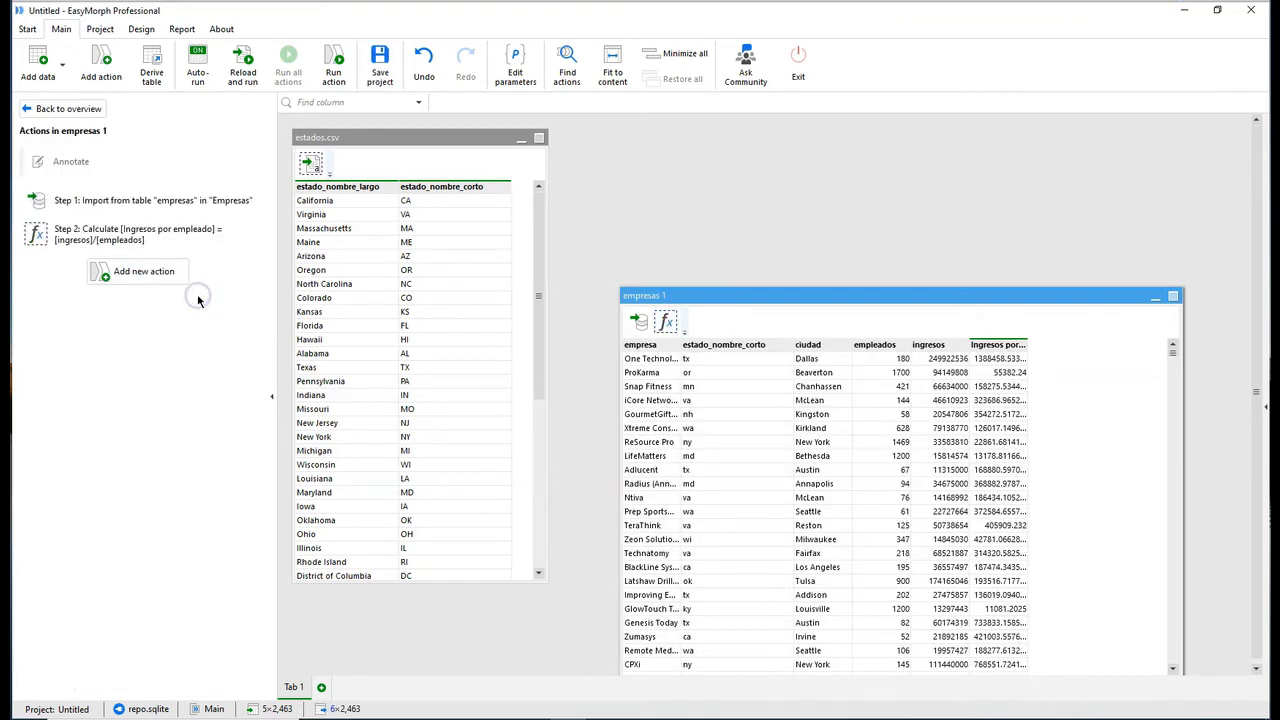
Step: Format the Ingresos por empleado column as whole numbers (1000) and adjust its width to show the full header
left_click_drag(1028, 340, 1115, 344)
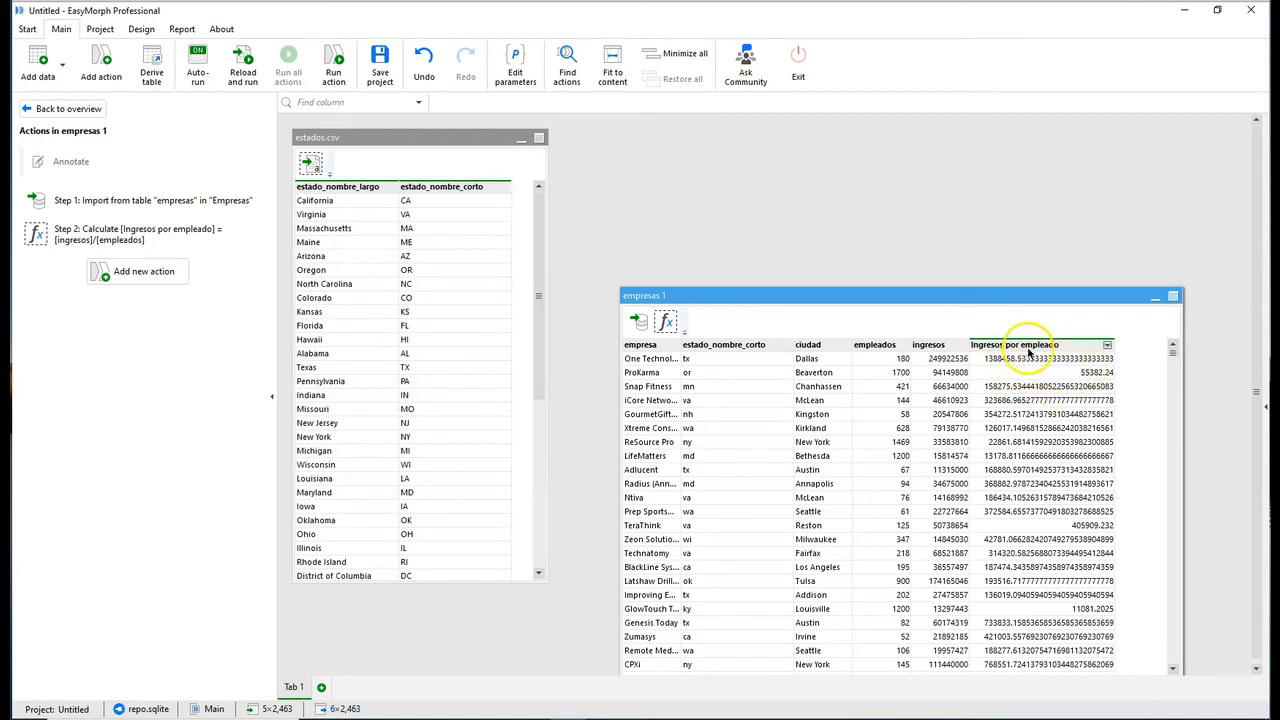
left_click(1032, 347)
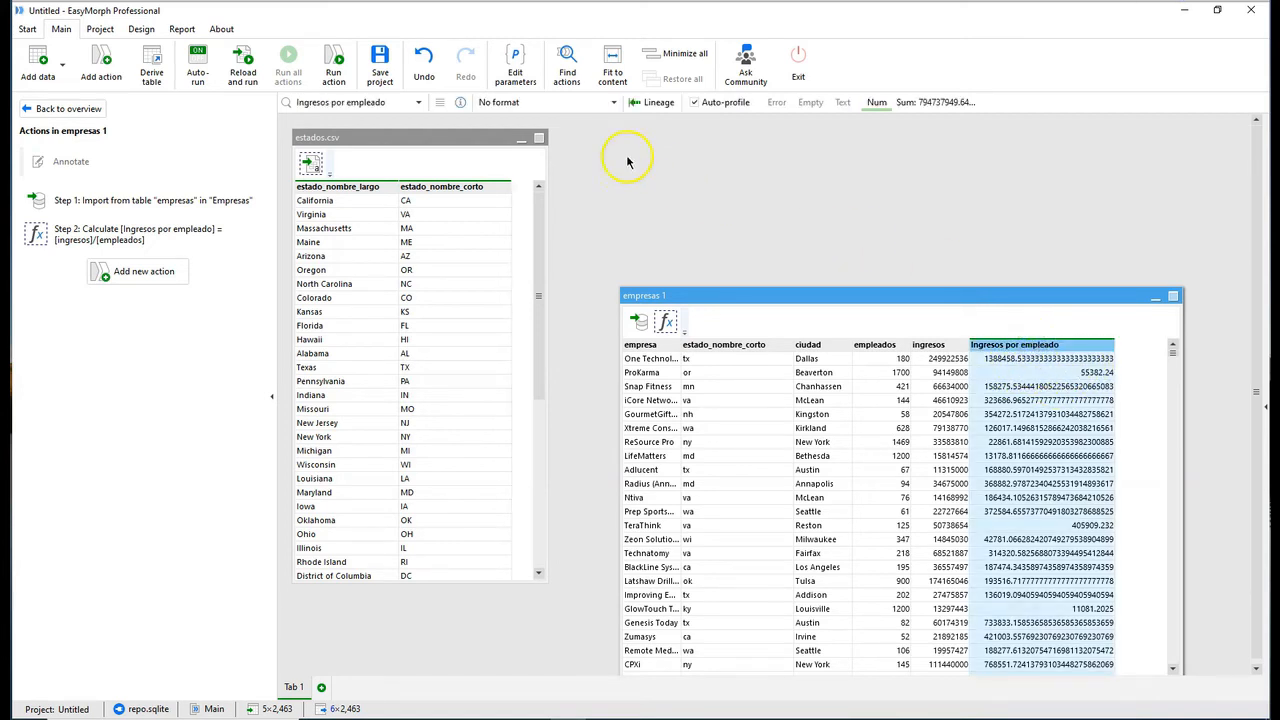
left_click(614, 104)
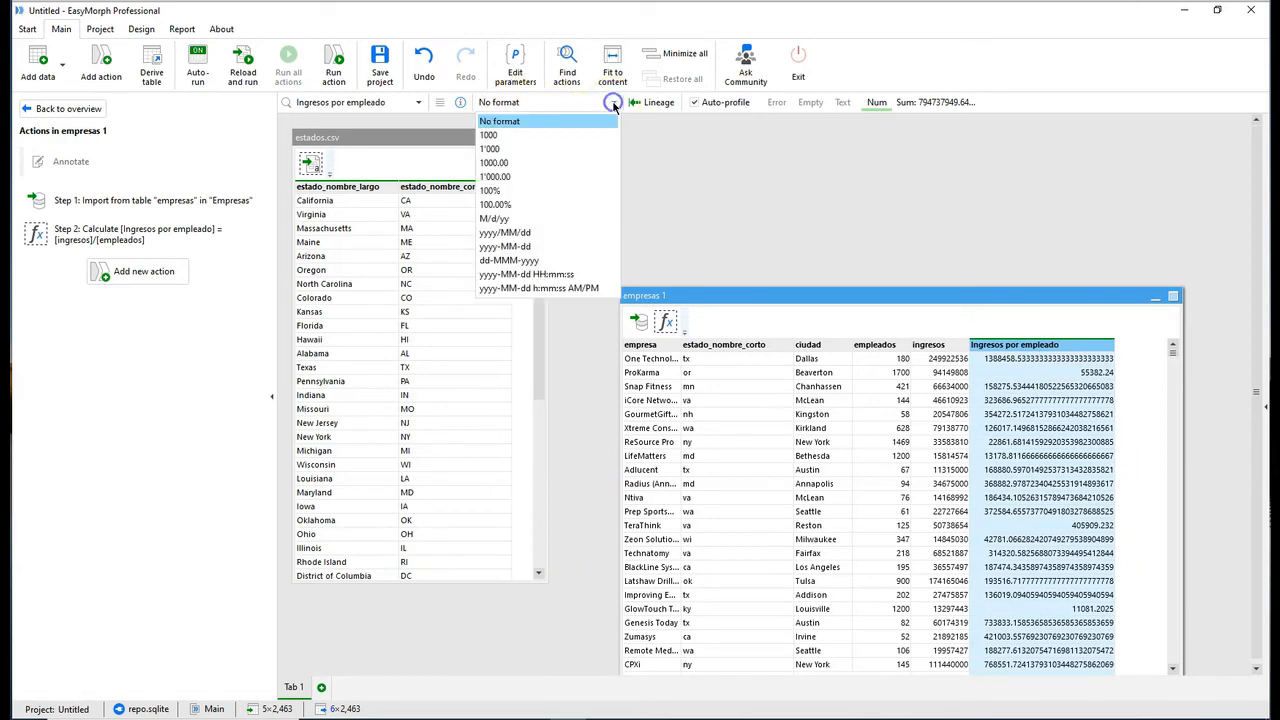
left_click(553, 135)
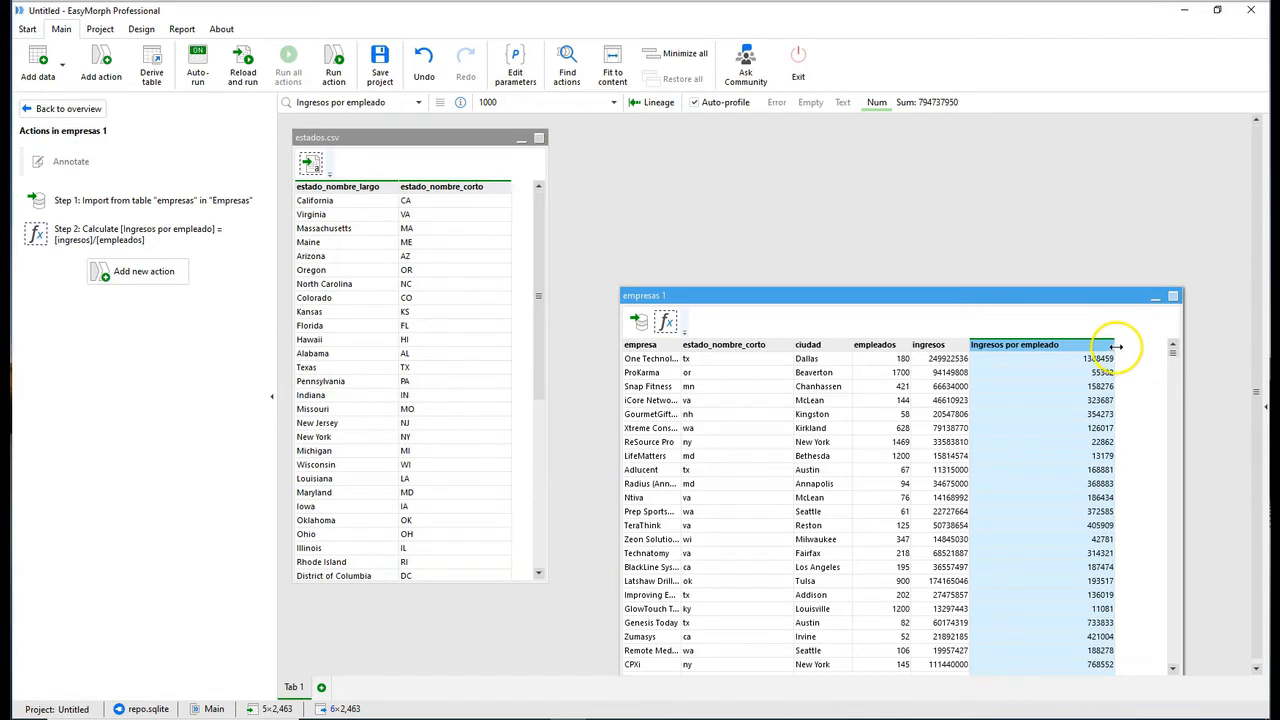
left_click_drag(1116, 345, 1081, 348)
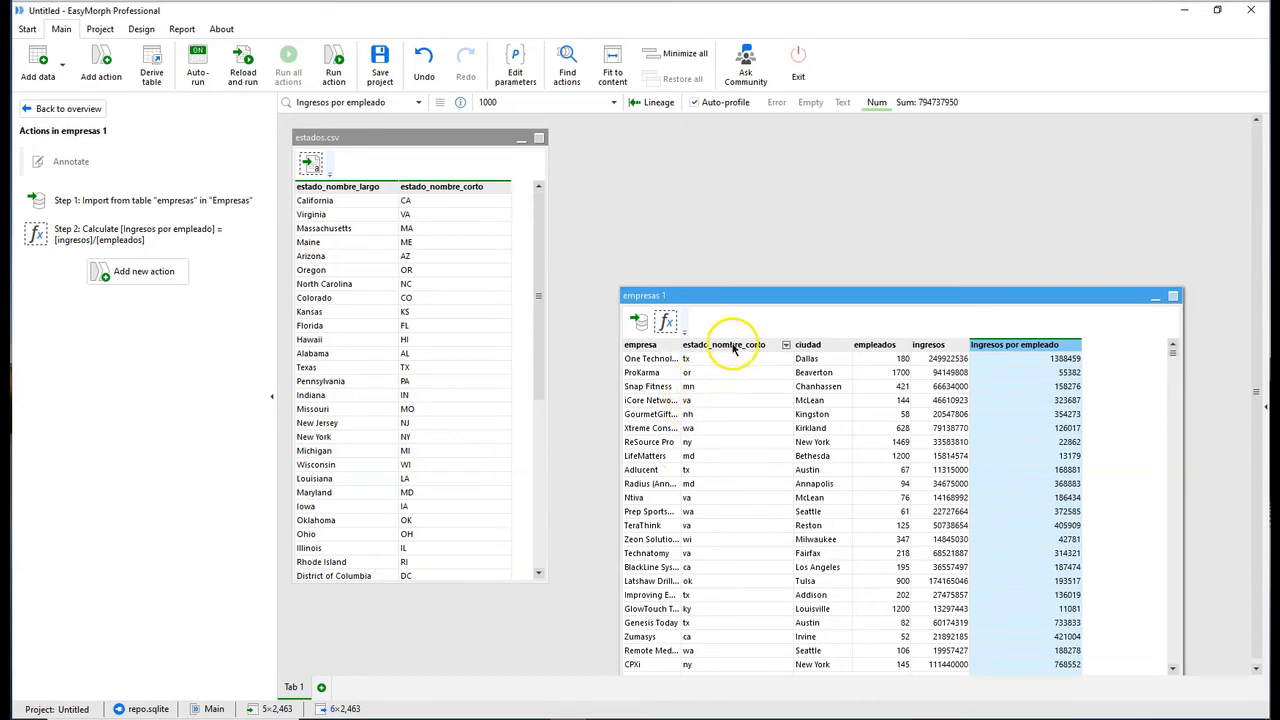
Step: Convert the estado_nombre_corto values in empresas 1 to uppercase
left_click(786, 346)
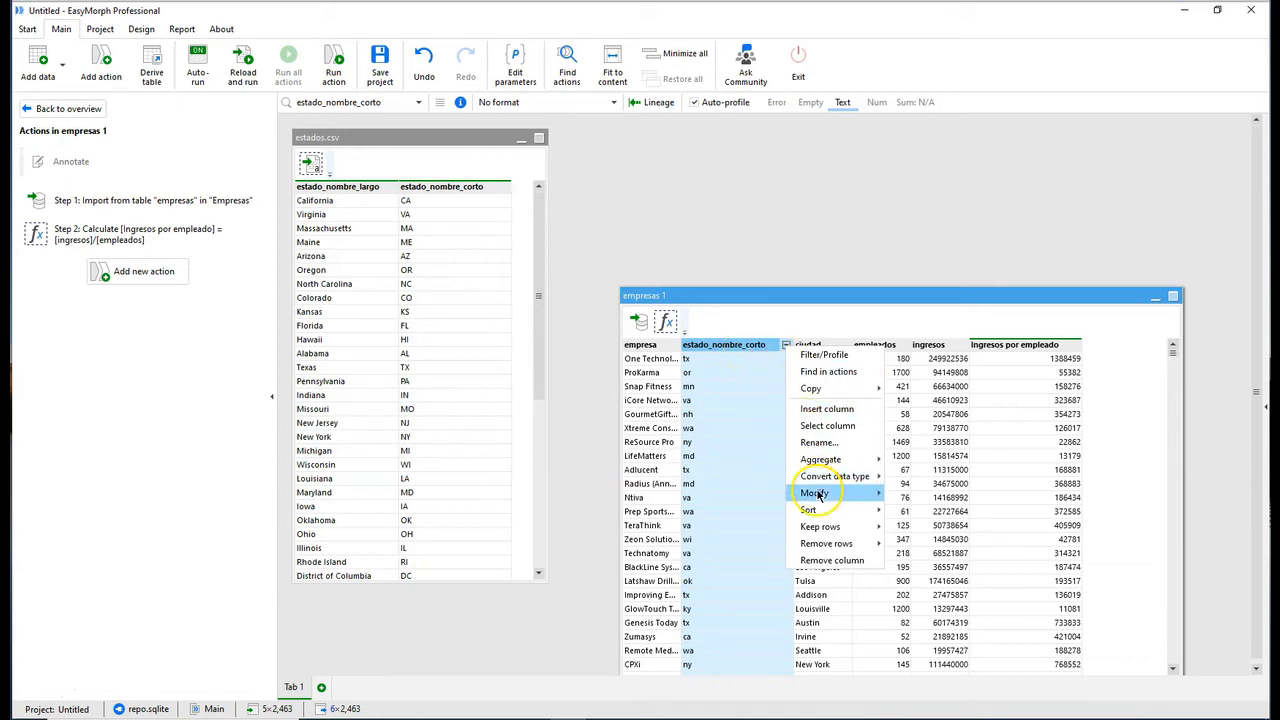
mouse_move(820, 493)
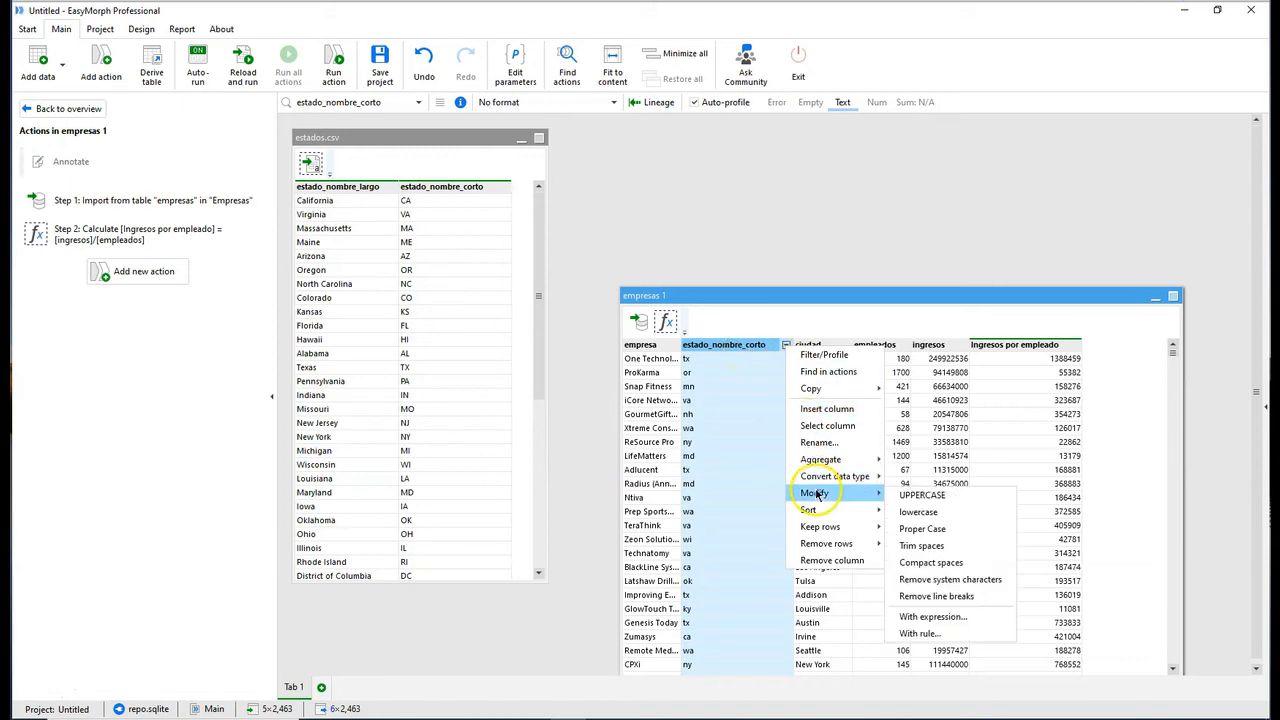
left_click(921, 495)
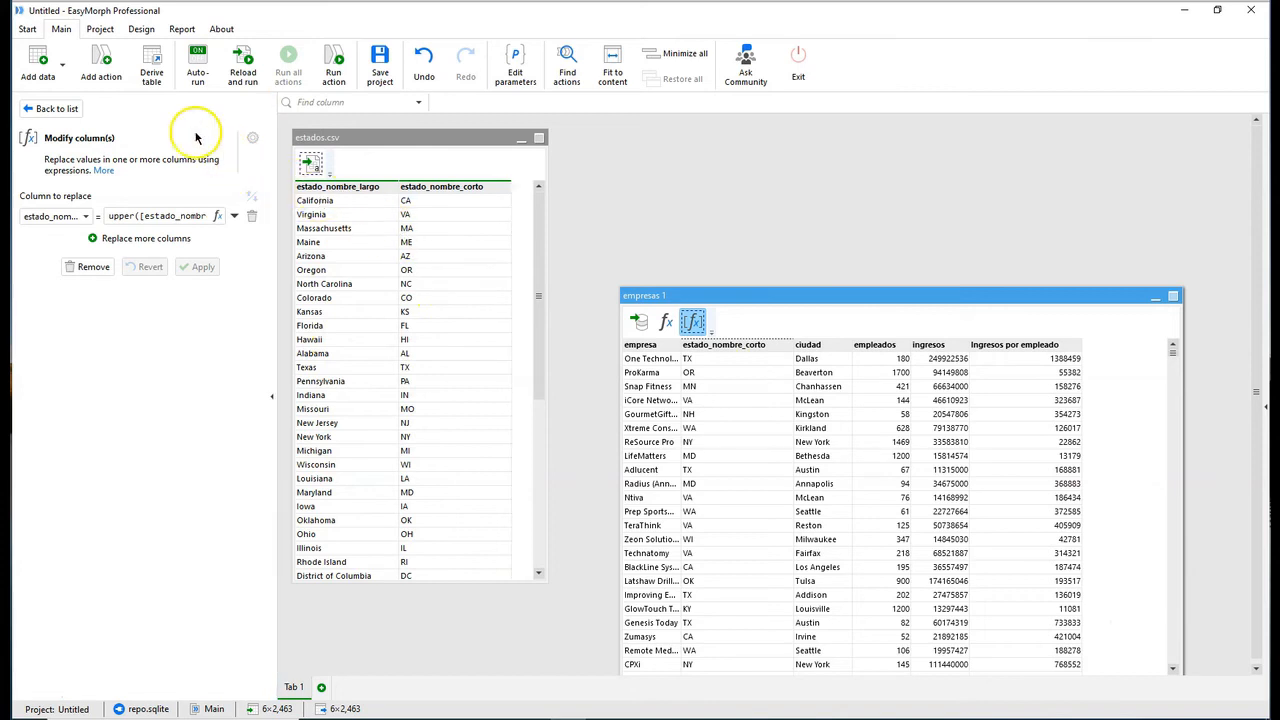
Step: Merge estado_nombre_largo from estados.csv into empresas 1 in Lookup mode, matching only on estado_nombre_corto, and widen the table to fit
left_click(98, 64)
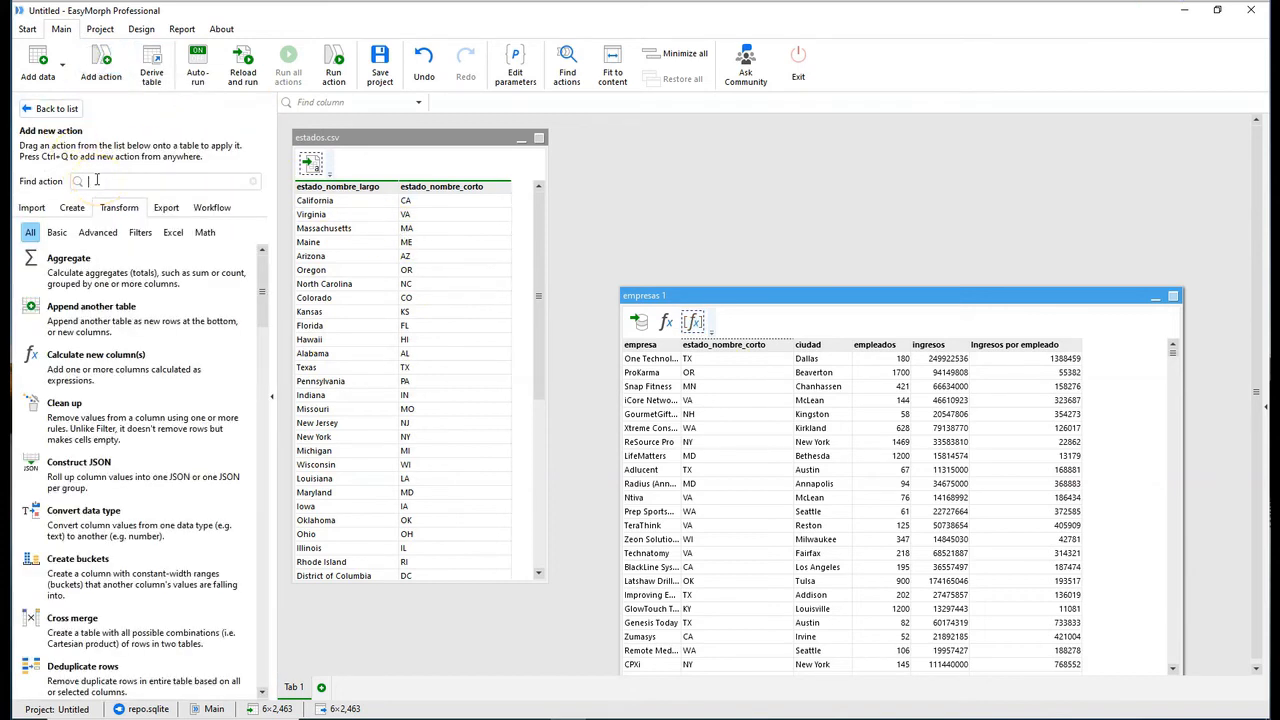
type("merge")
left_click(86, 344)
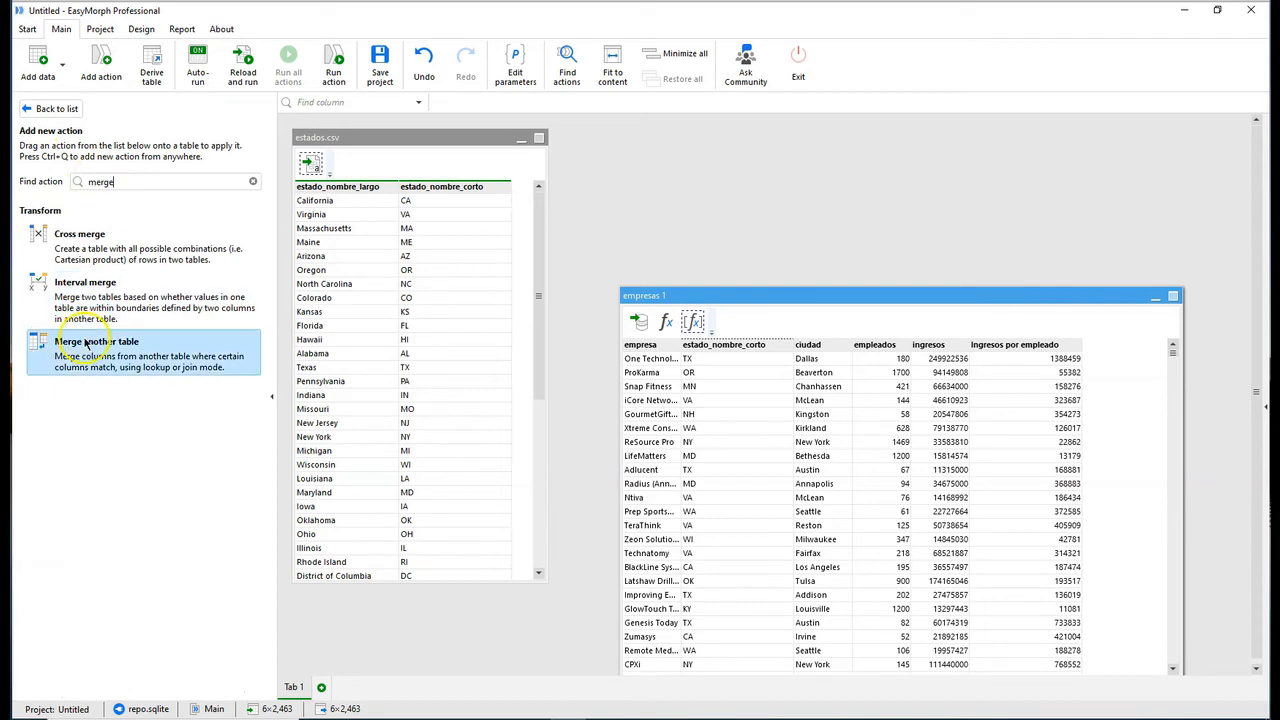
double_click(84, 350)
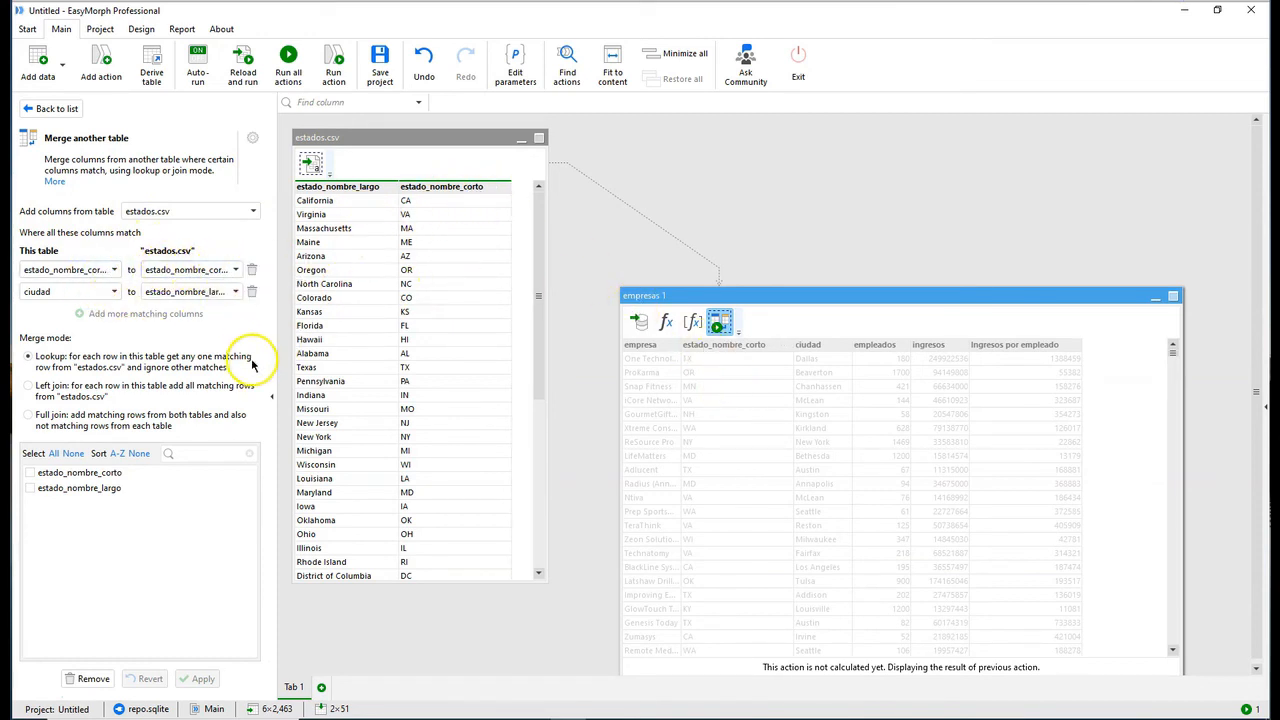
left_click(251, 292)
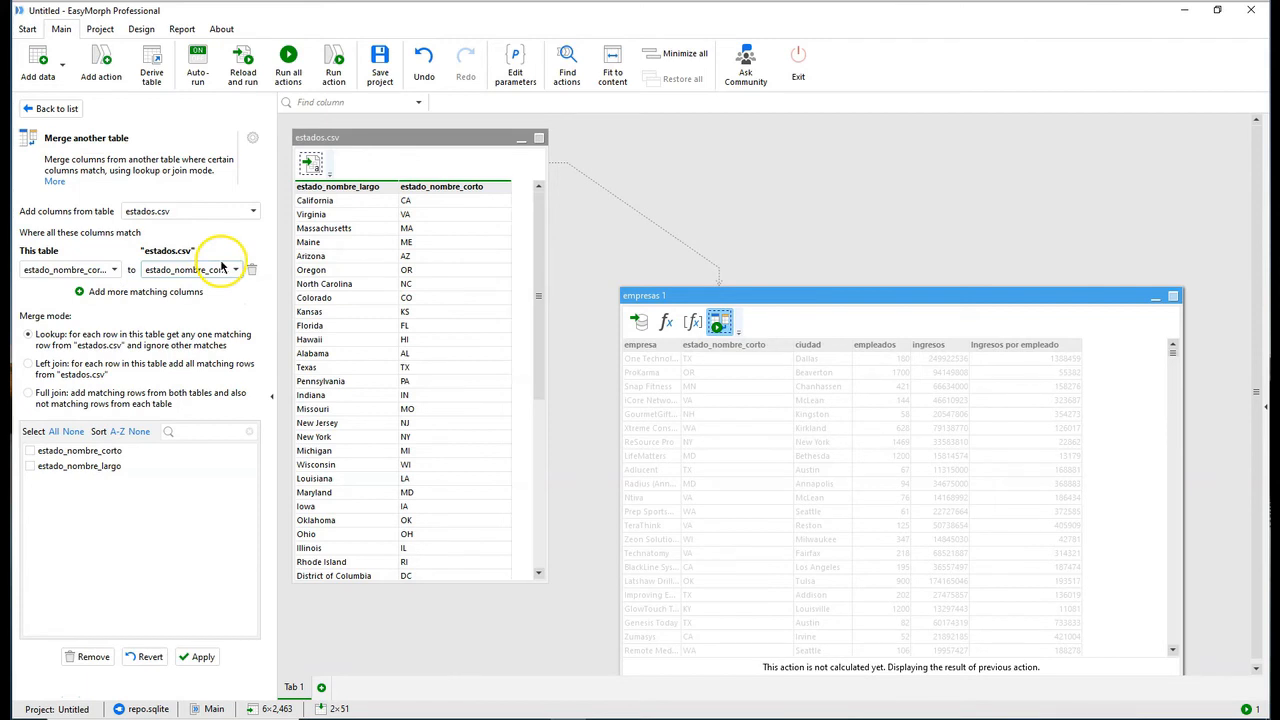
left_click(98, 468)
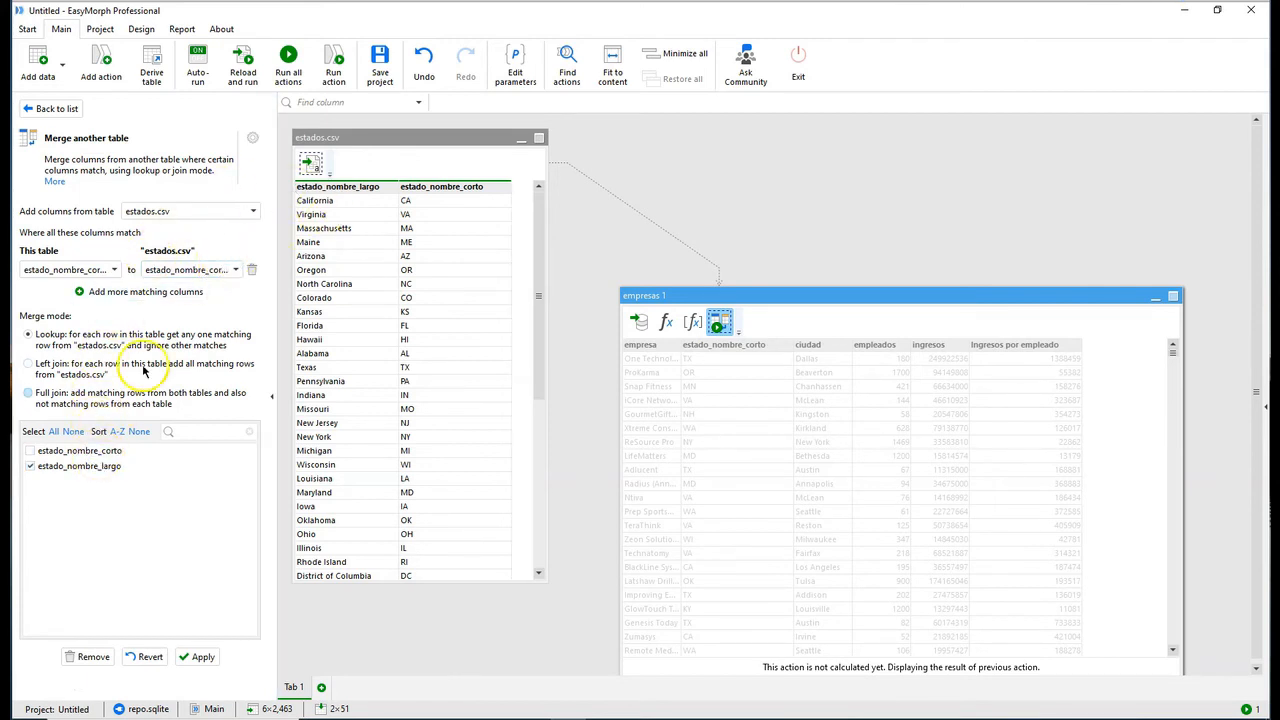
left_click(201, 657)
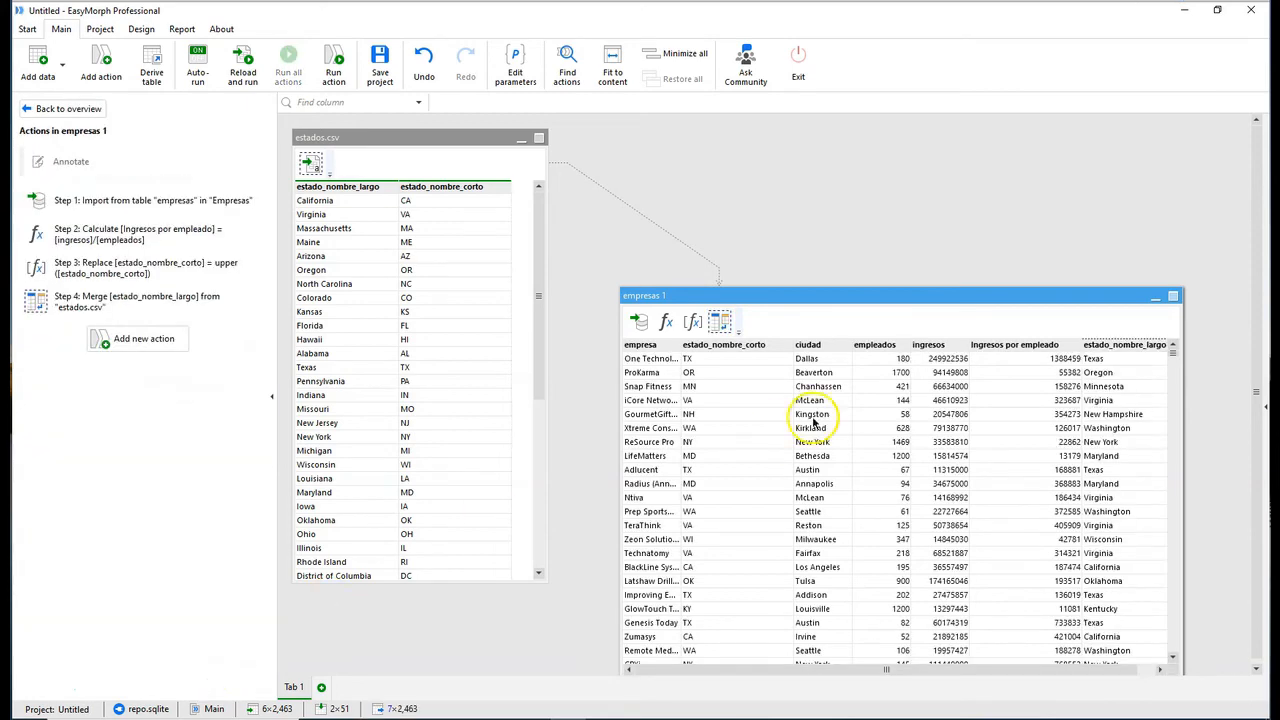
left_click_drag(1183, 316, 1237, 315)
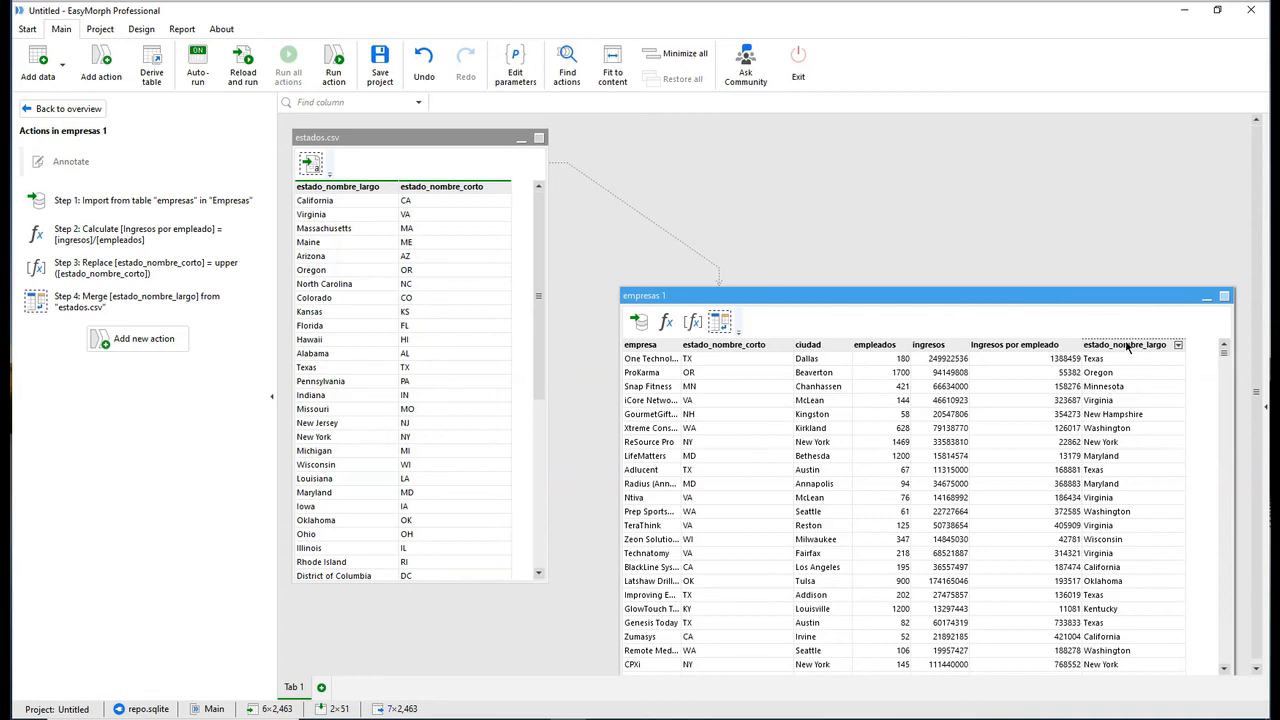
left_click(750, 345)
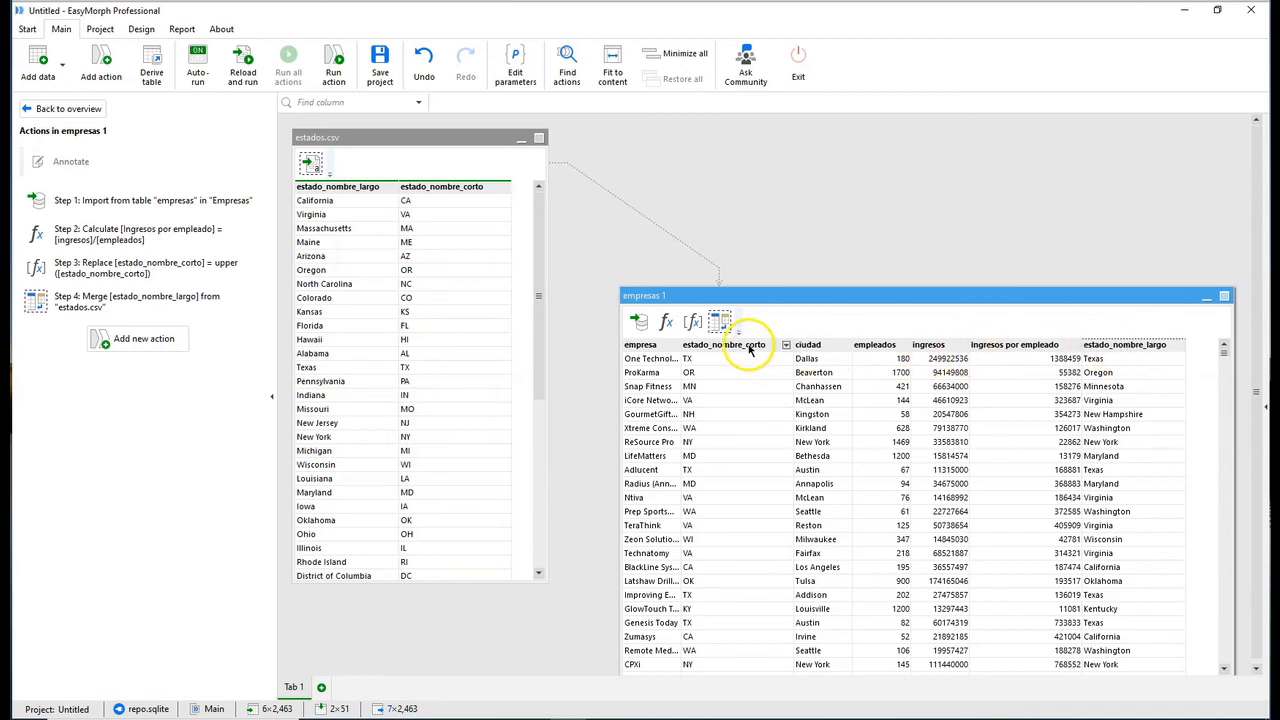
Step: Move the estado_nombre_largo column in empresas 1 to directly after estado_nombre_corto
left_click(1128, 345)
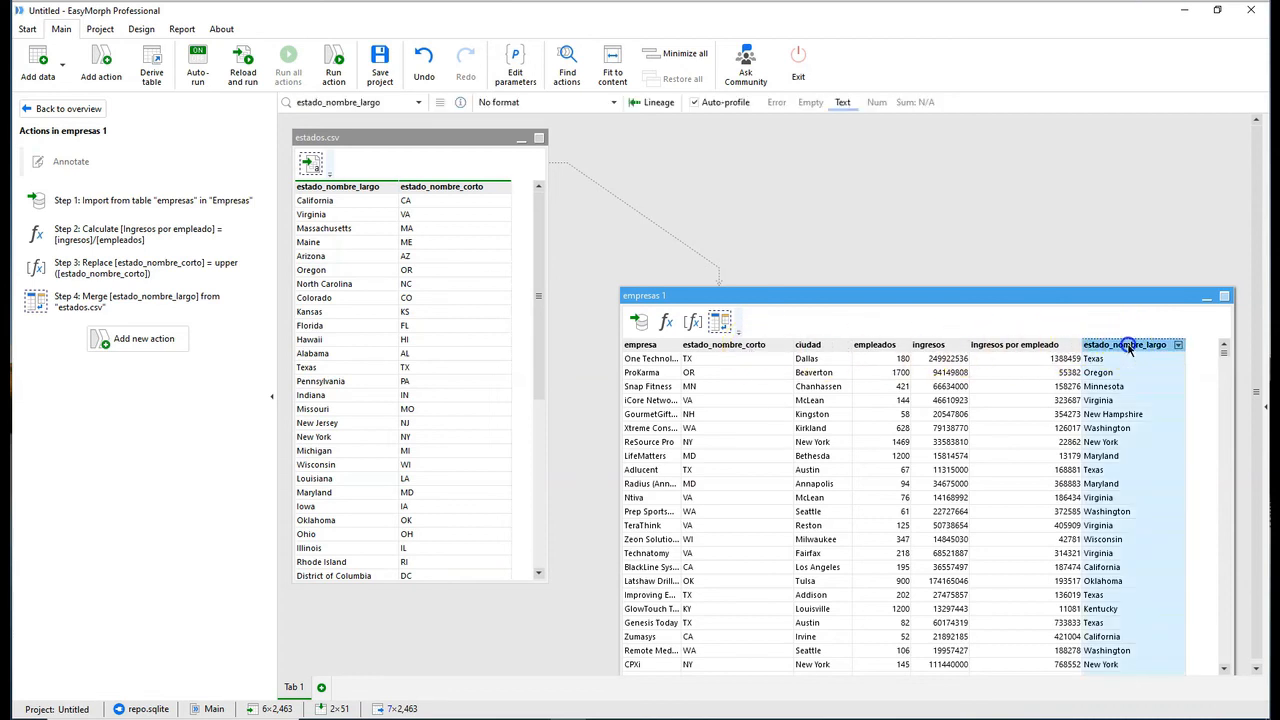
left_click_drag(1058, 350, 792, 352)
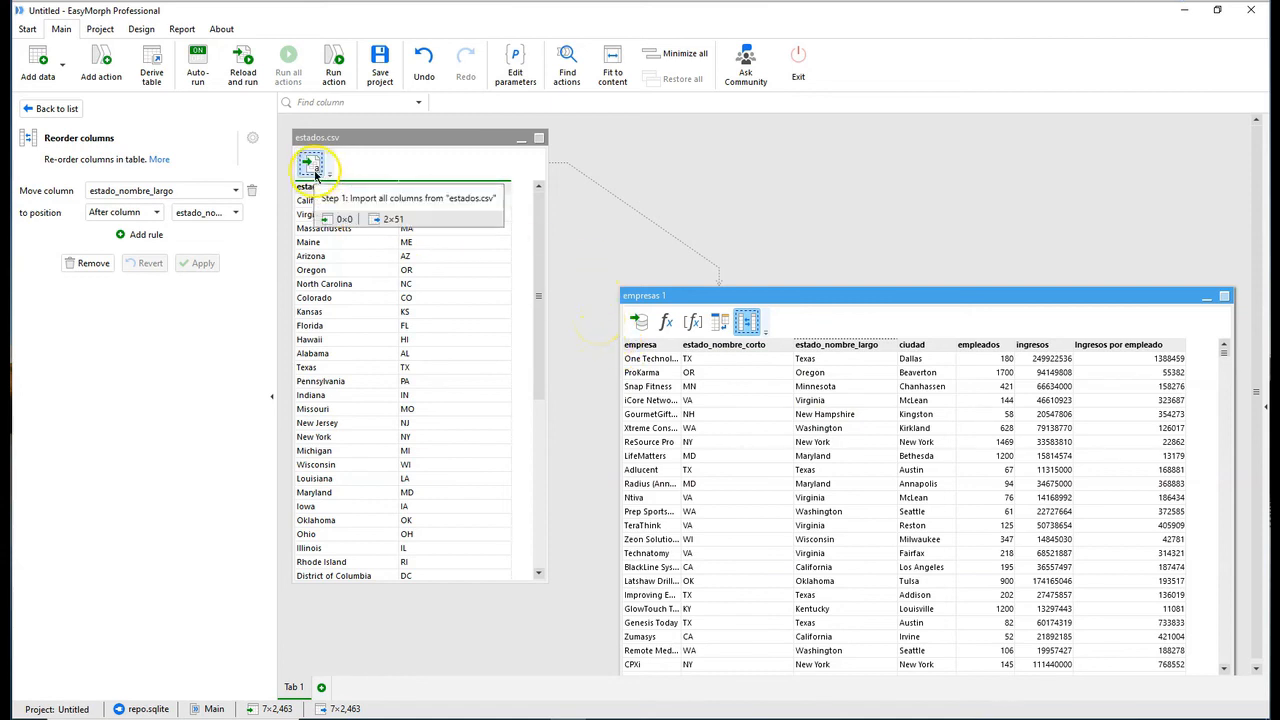
Step: Review the empresas 1 workflow action by action, examining the settings and table data at the import, calculation, uppercase, merge and reorder actions
left_click(637, 321)
left_click(666, 321)
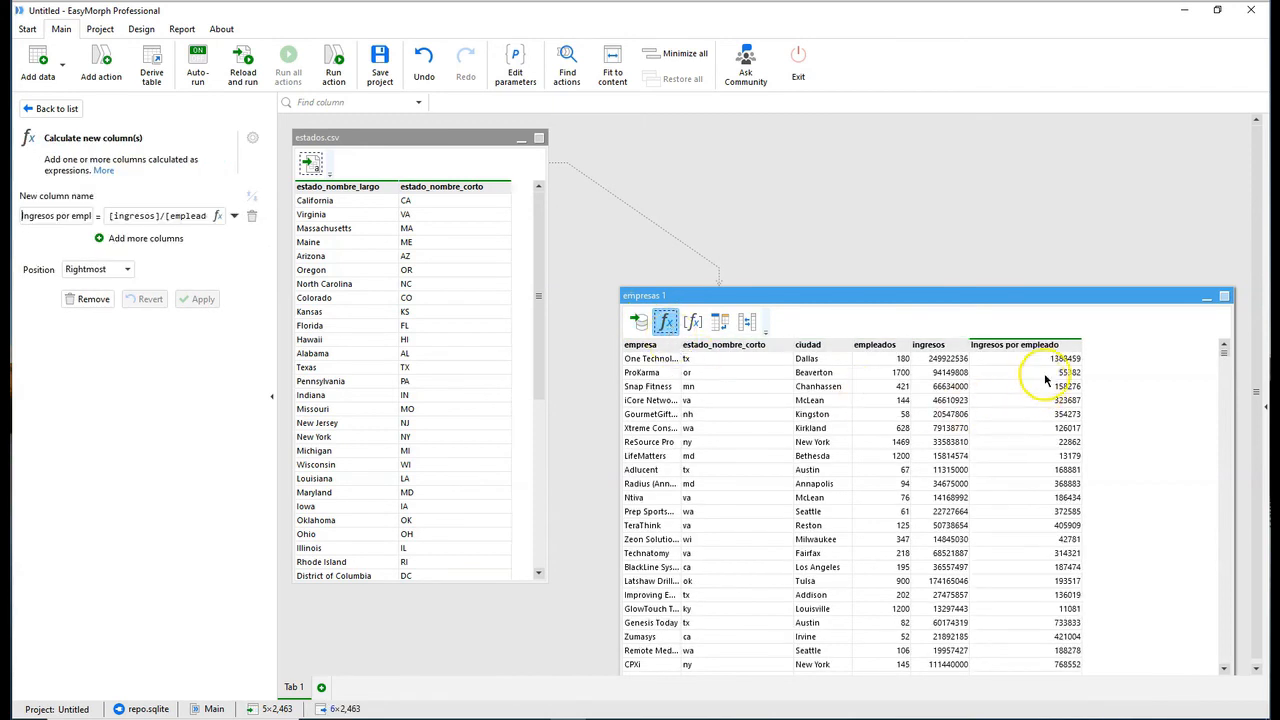
left_click(693, 328)
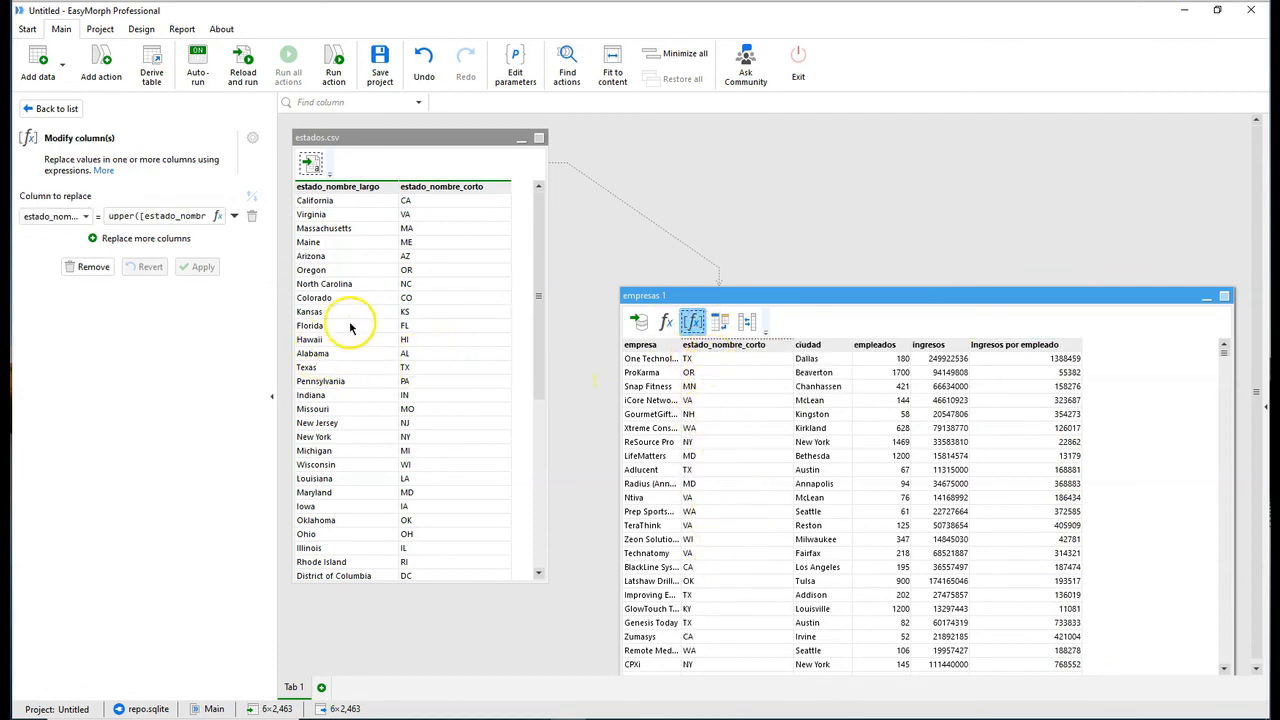
left_click(719, 322)
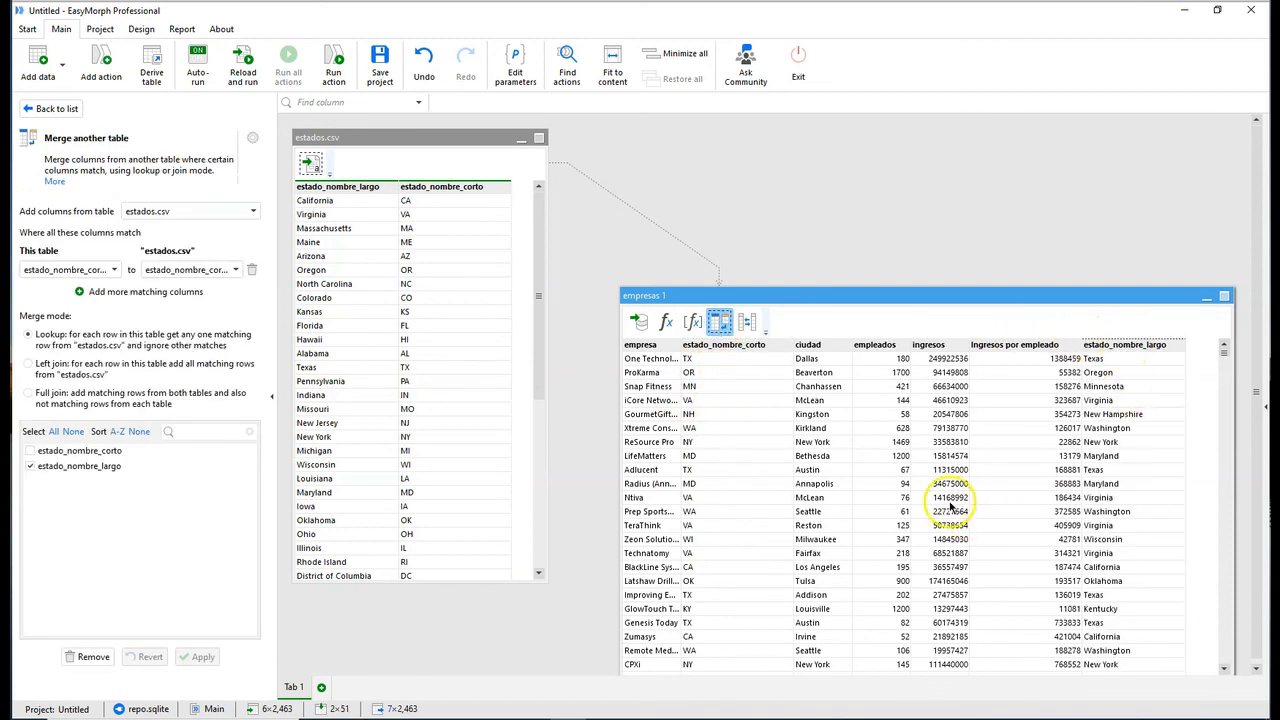
left_click(748, 322)
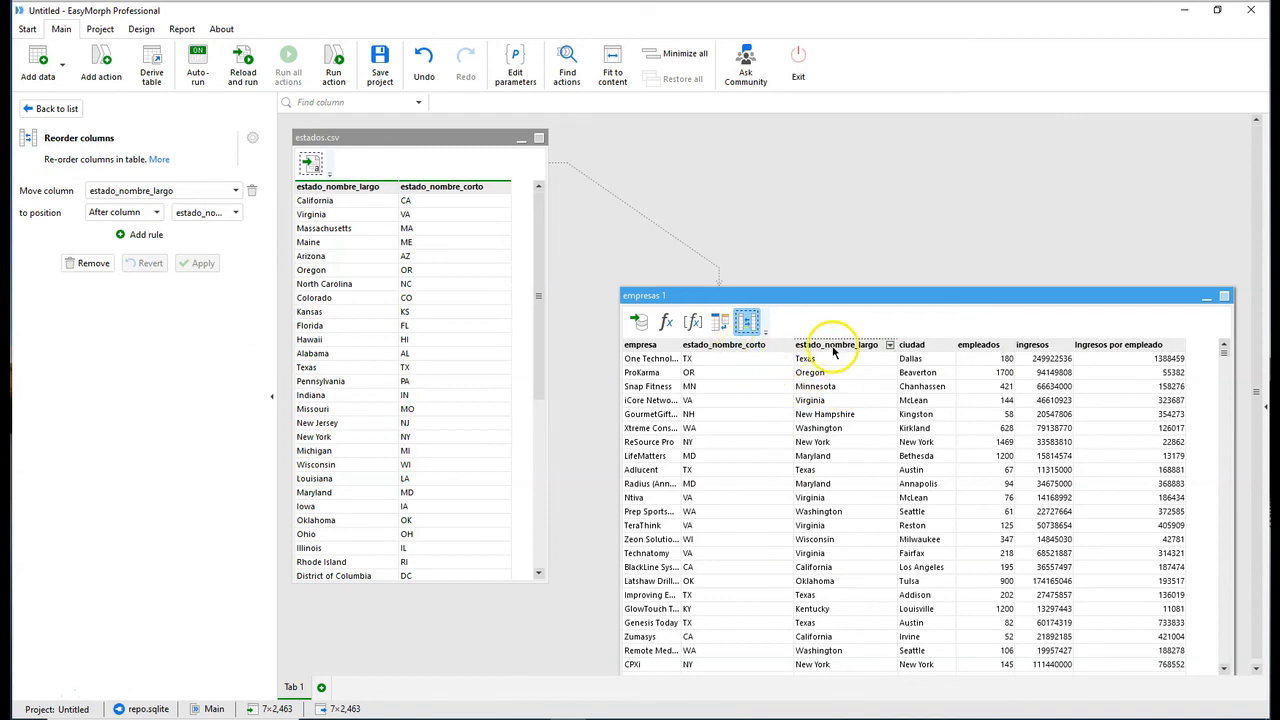
left_click(664, 322)
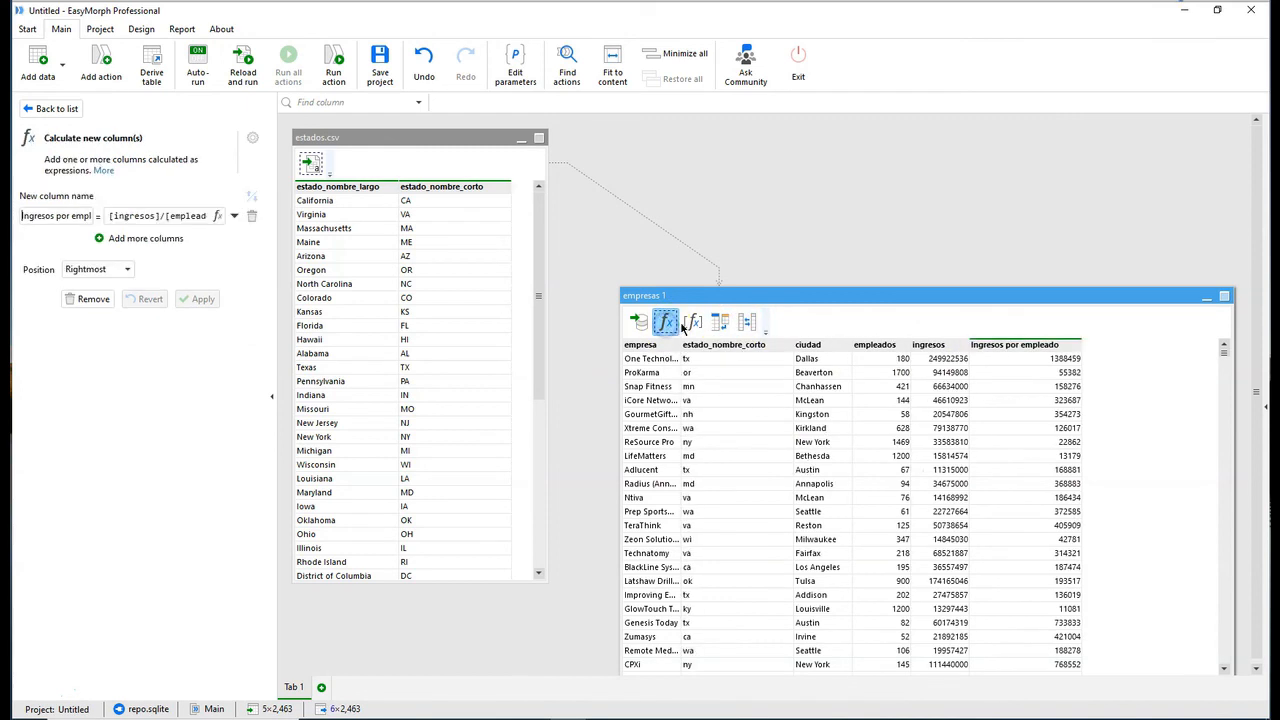
left_click(694, 322)
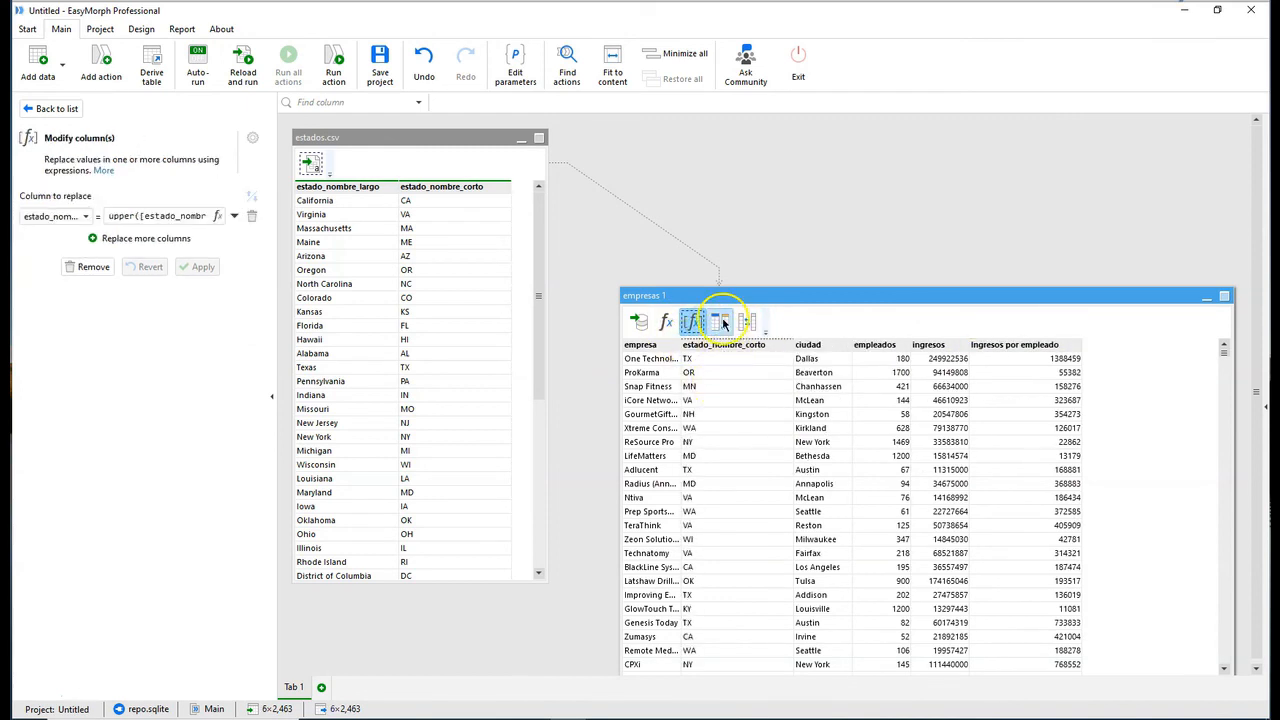
left_click(718, 322)
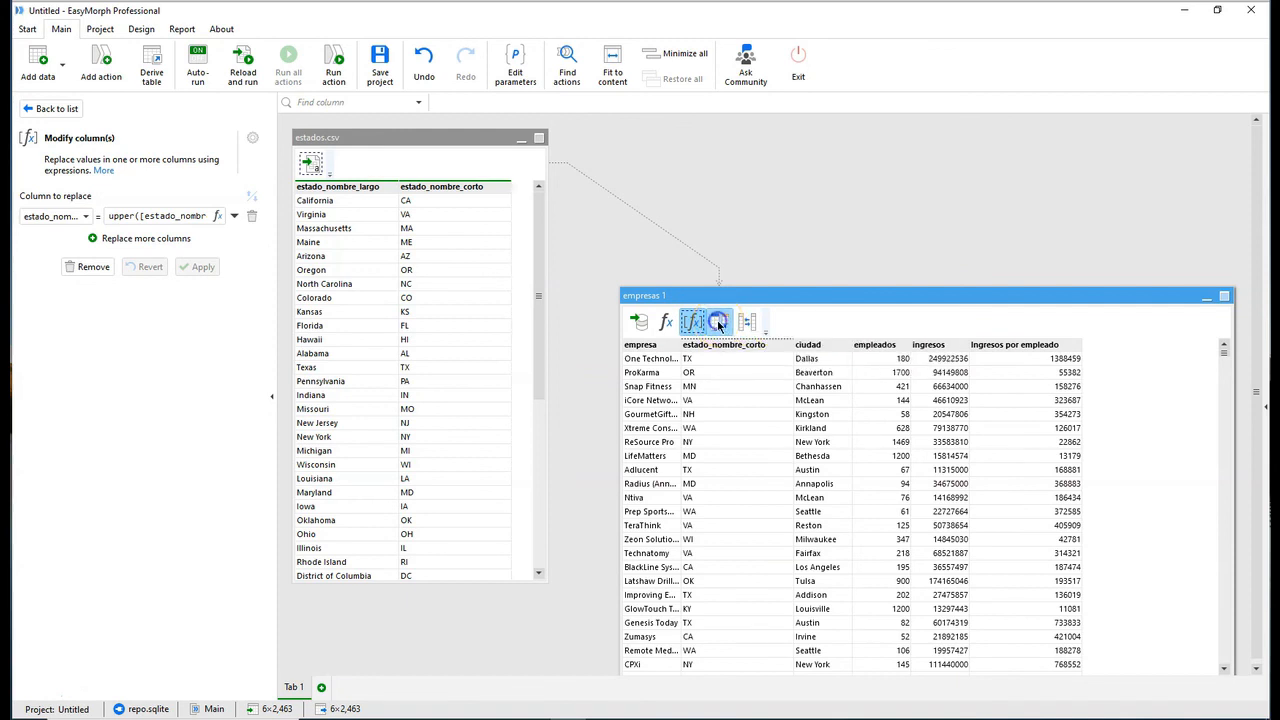
left_click(745, 322)
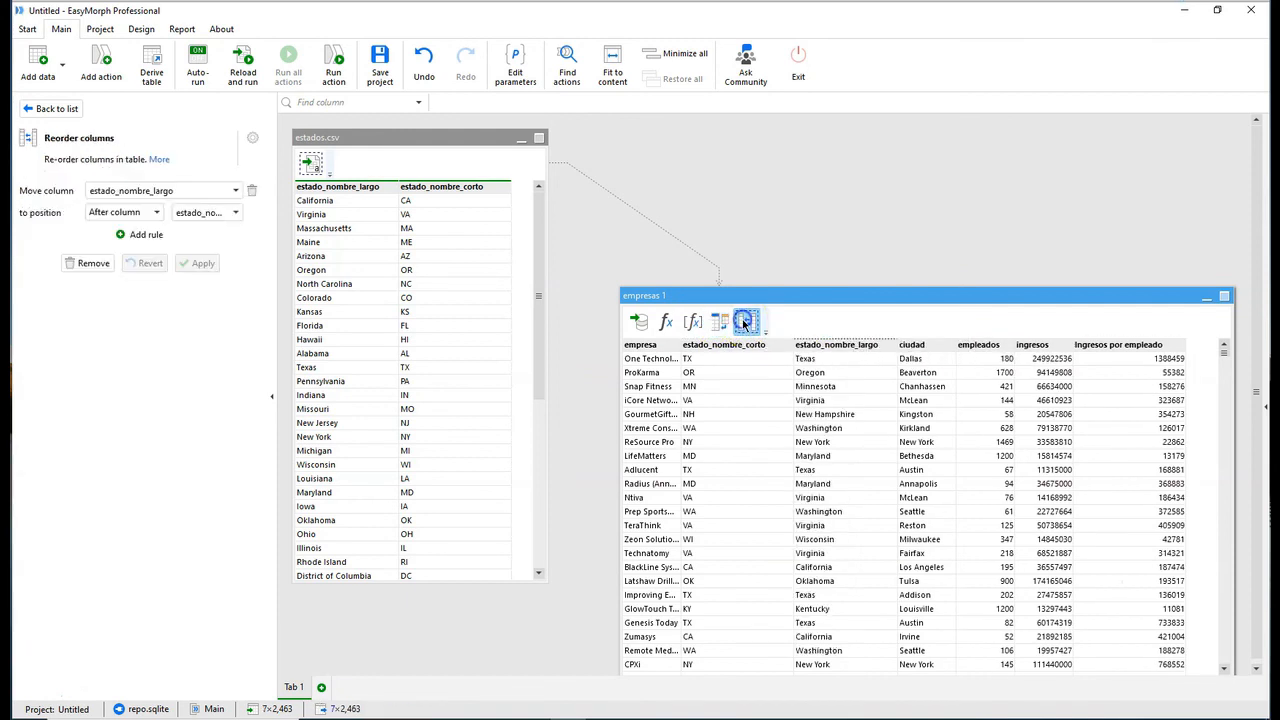
left_click(666, 325)
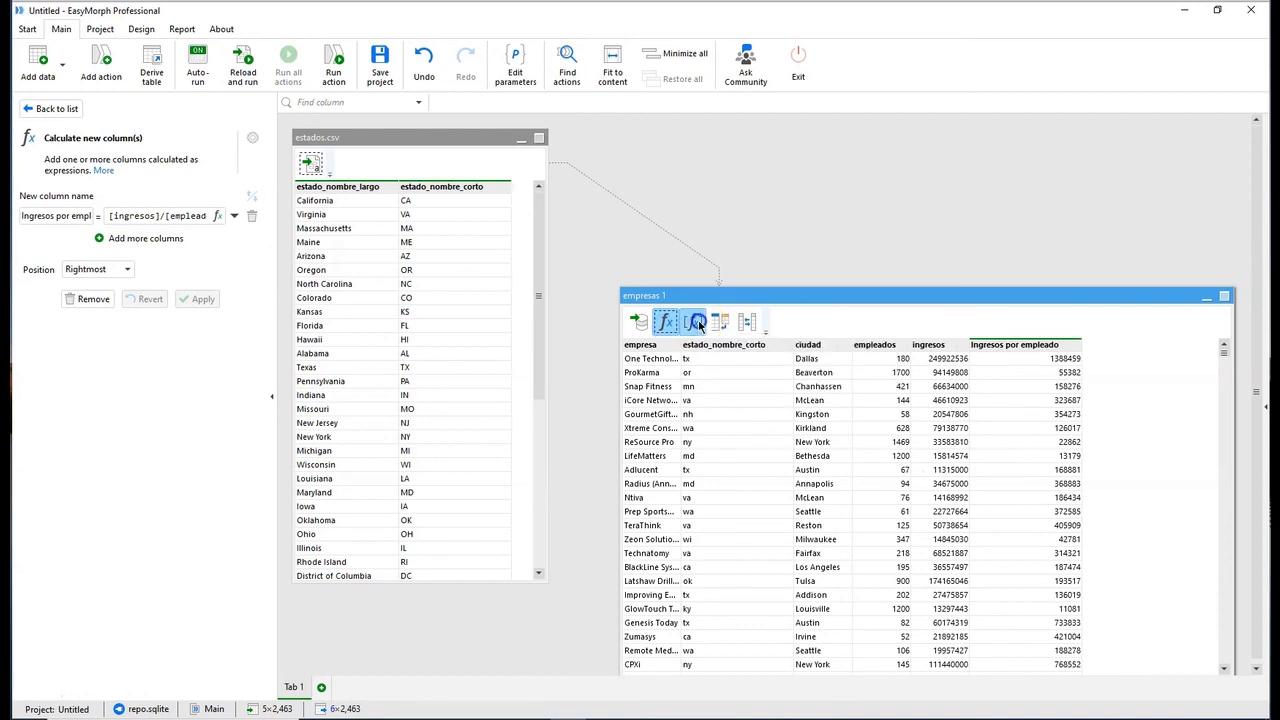
left_click(692, 322)
left_click(717, 322)
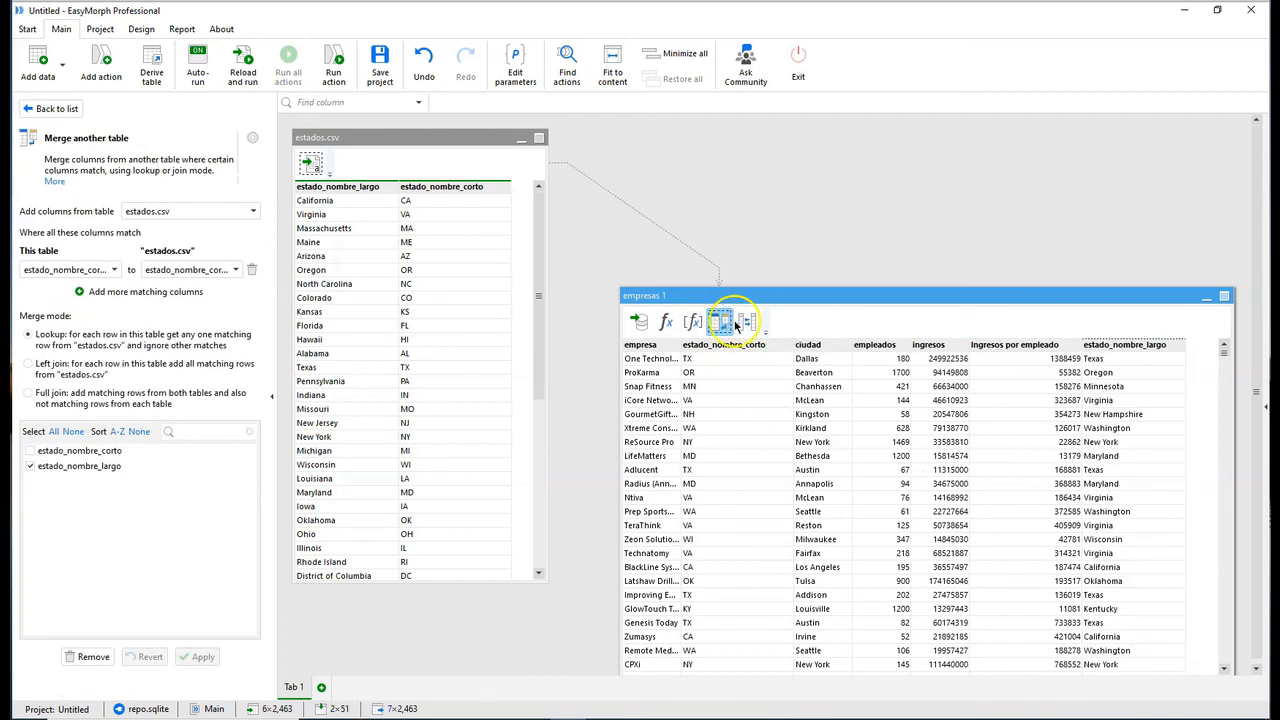
left_click(744, 321)
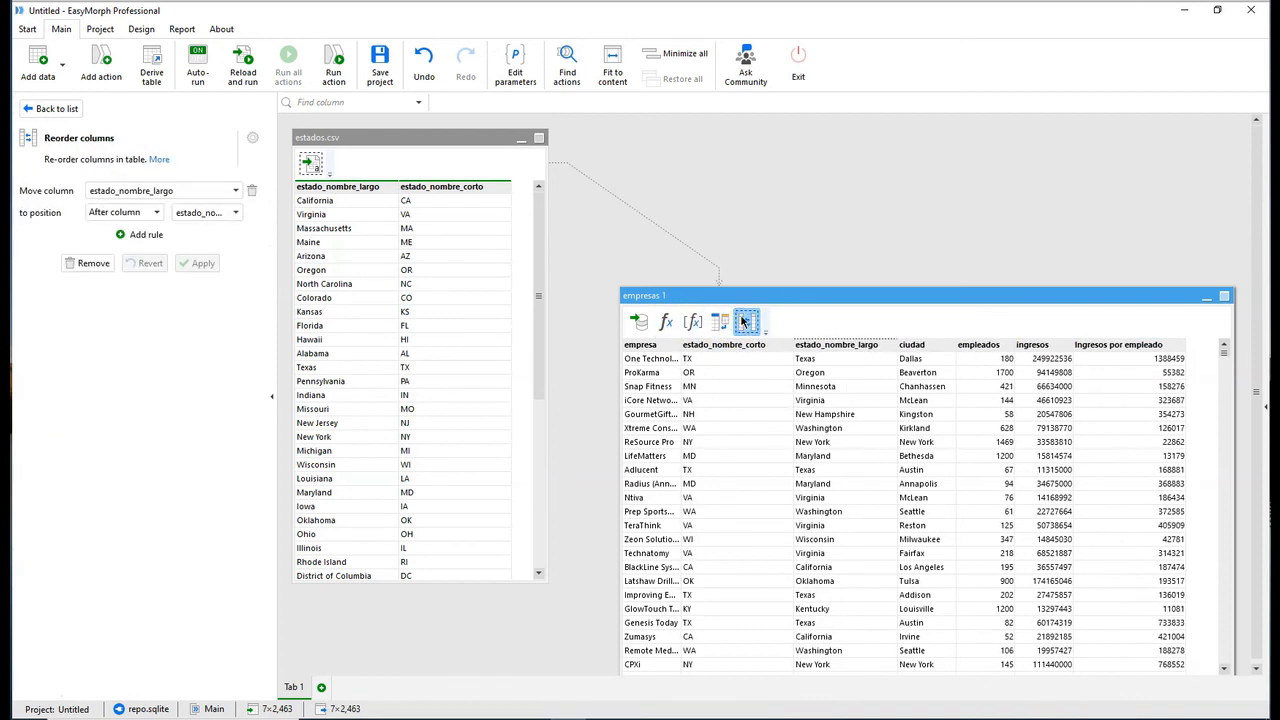